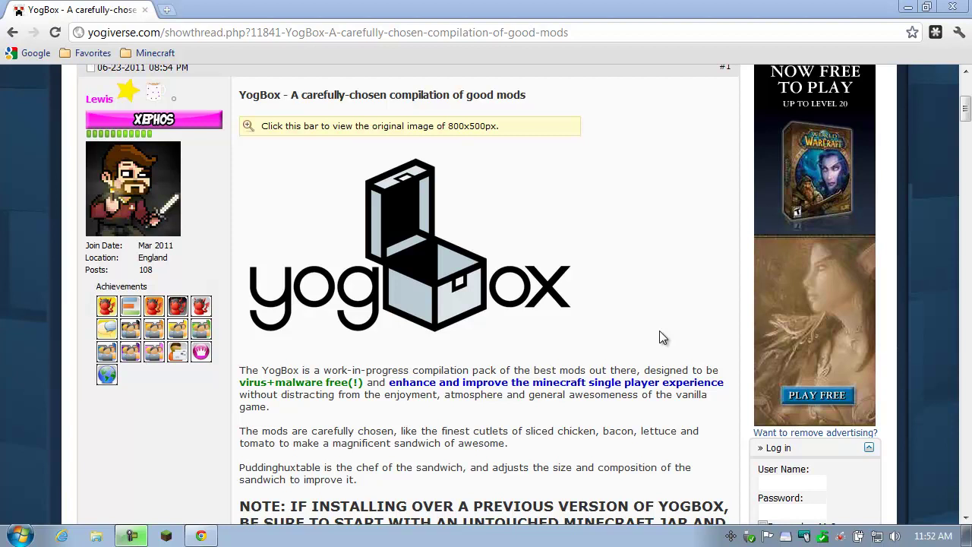
Step: Scroll up and down through the page currently on screen
scroll(659, 338, "up", 4)
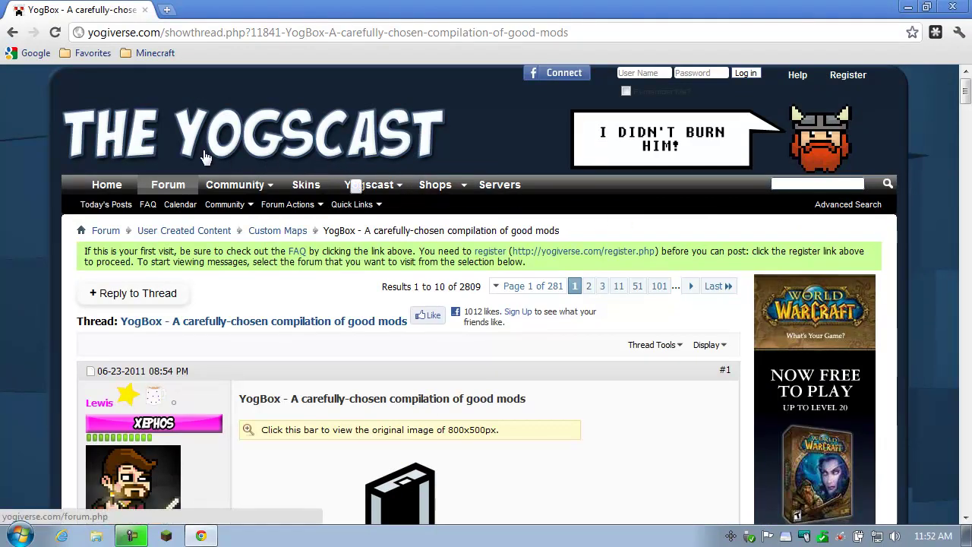
scroll(620, 355, "down", 4)
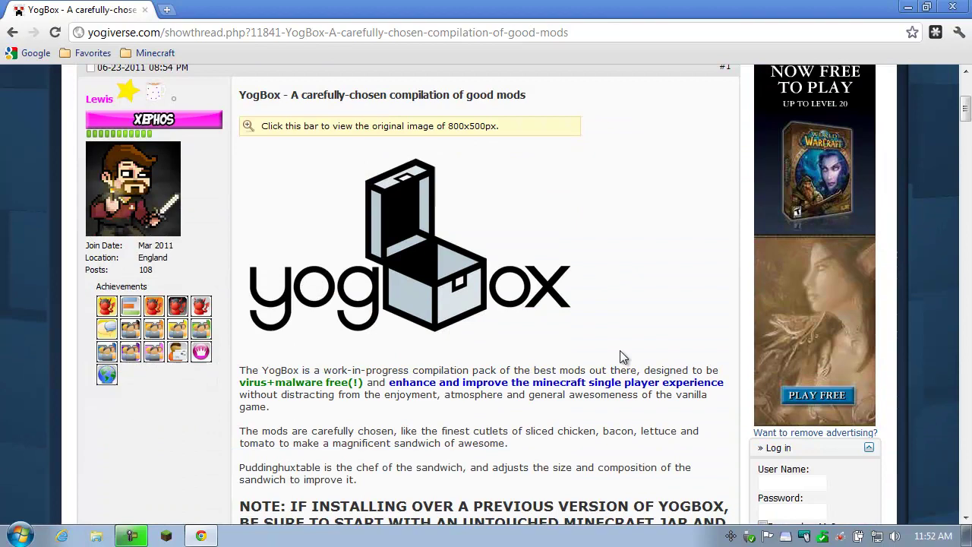
scroll(620, 351, "down", 2)
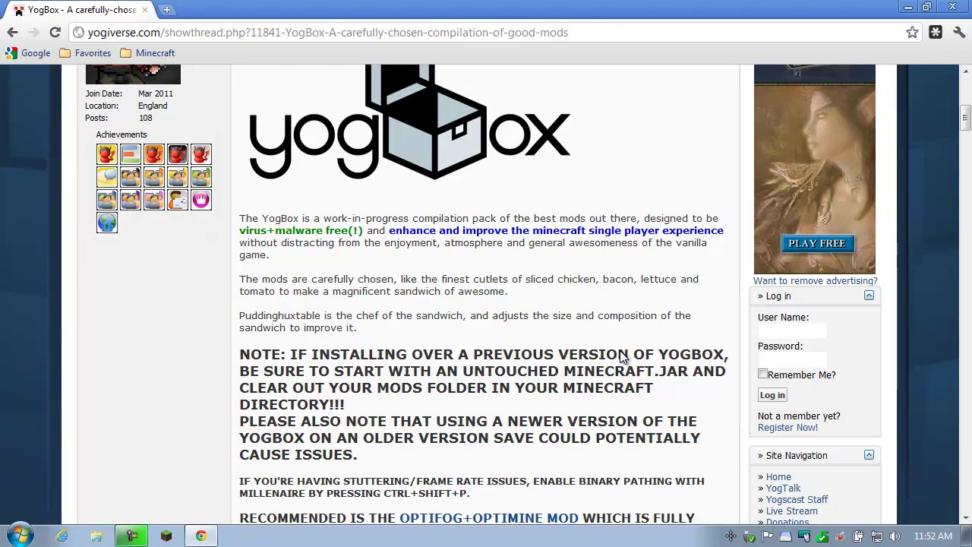
scroll(621, 357, "down", 7)
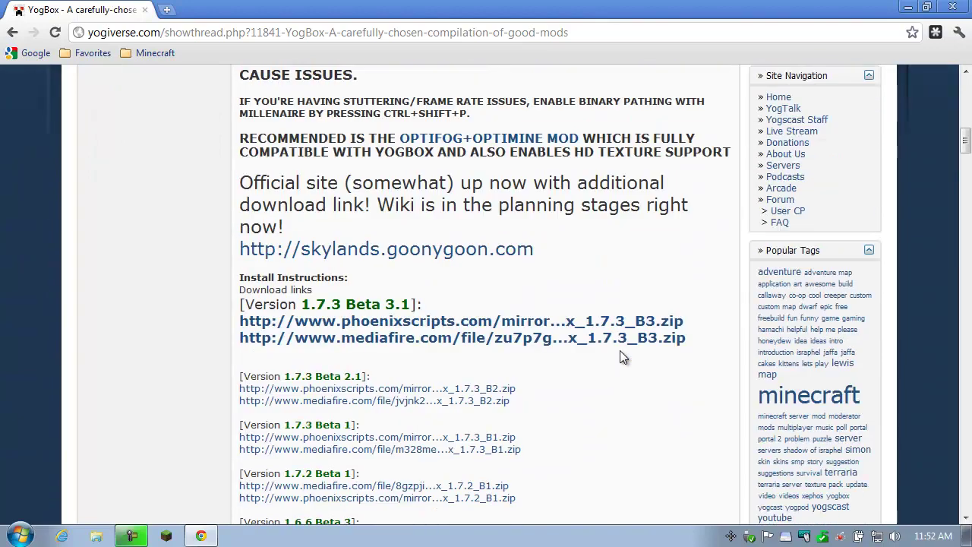
scroll(621, 354, "down", 8)
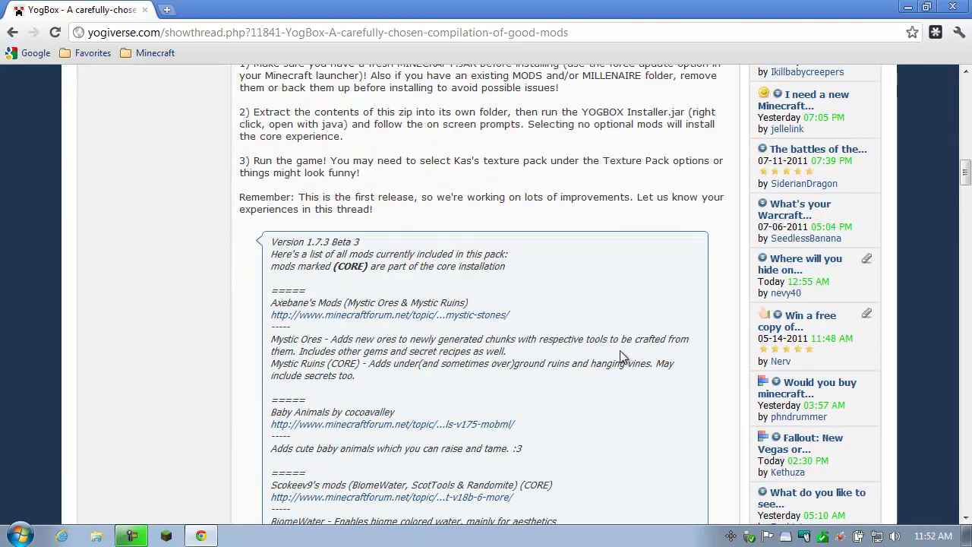
scroll(620, 351, "up", 1)
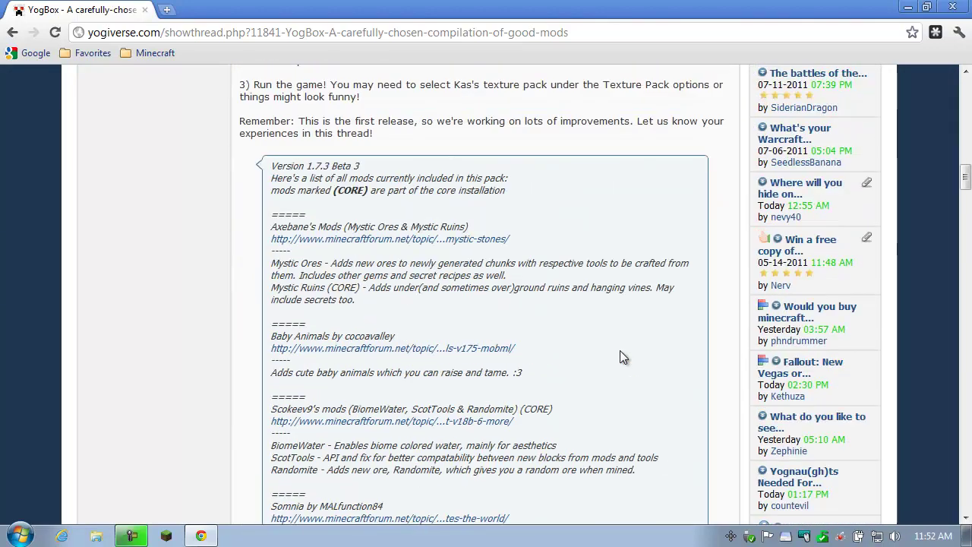
scroll(622, 357, "down", 1)
scroll(620, 351, "down", 1)
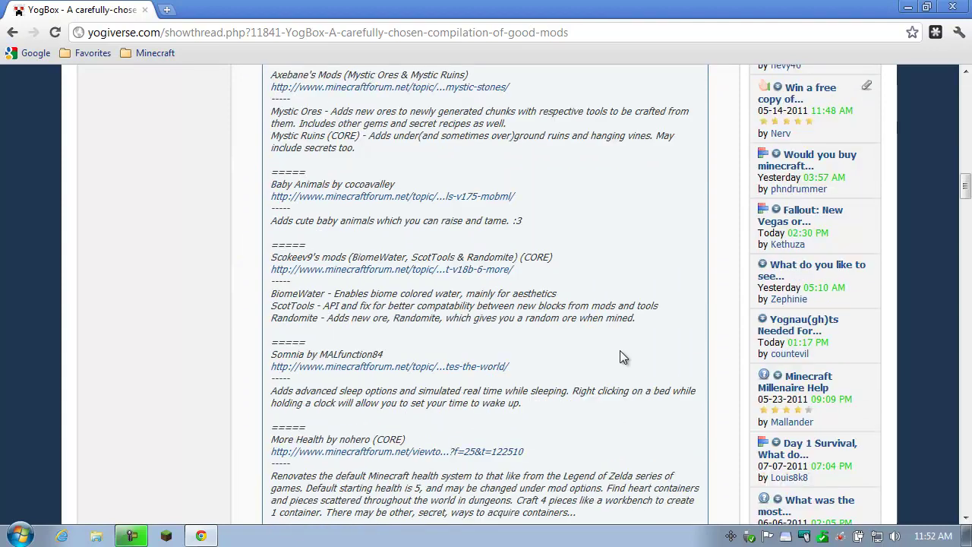
scroll(620, 355, "down", 1)
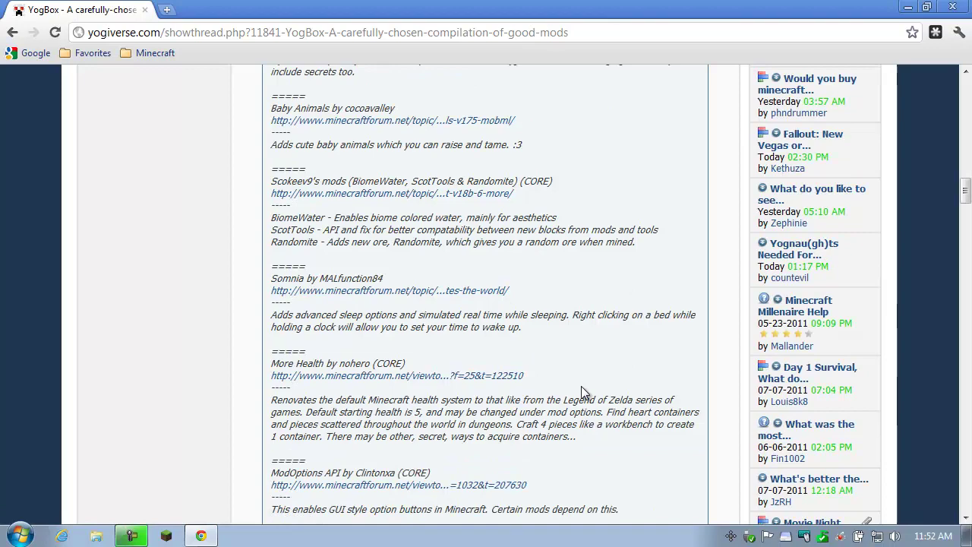
scroll(583, 391, "down", 1)
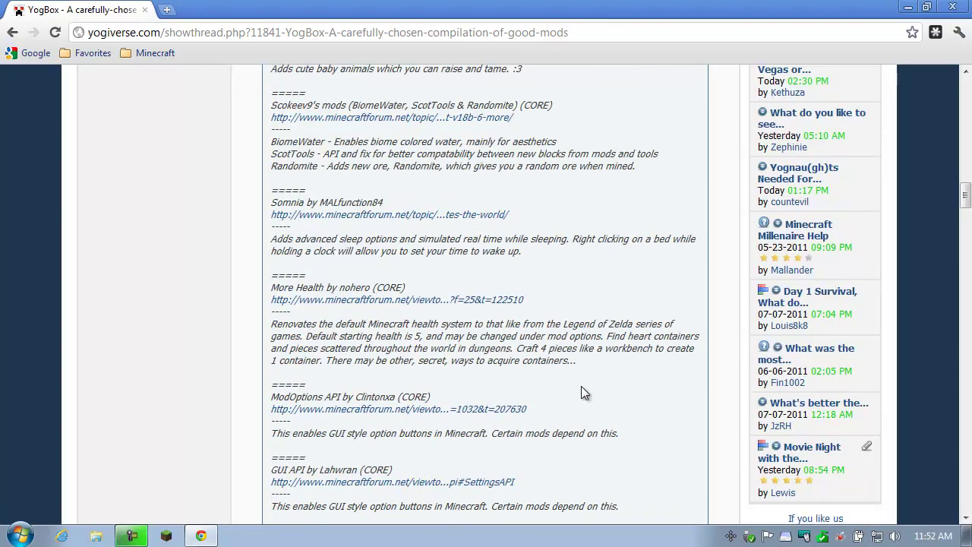
scroll(583, 392, "down", 4)
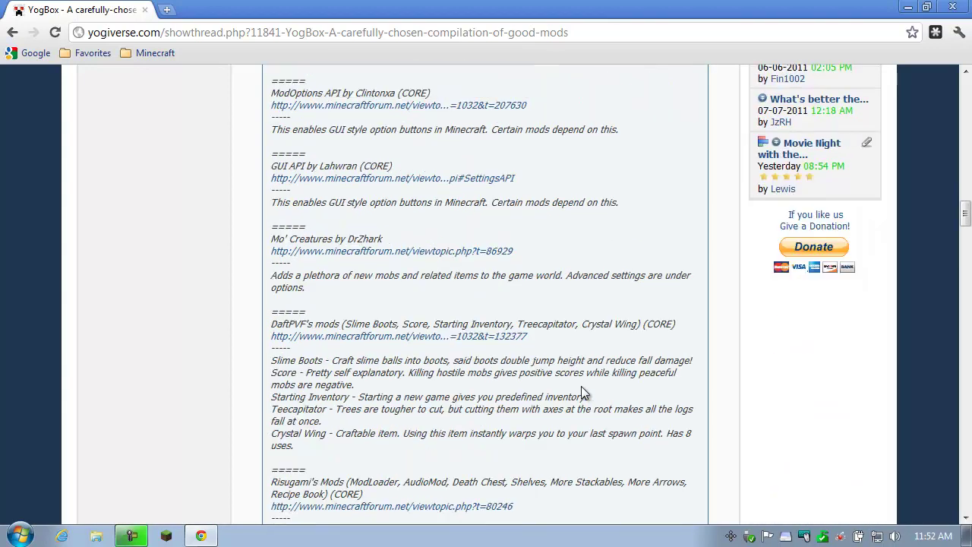
scroll(582, 392, "down", 1)
scroll(582, 391, "down", 1)
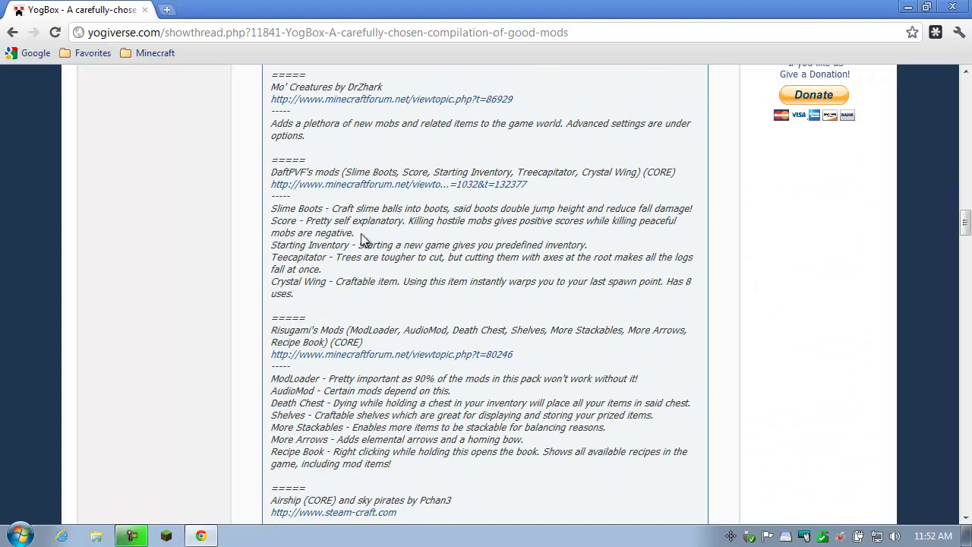
scroll(605, 351, "down", 1)
scroll(605, 348, "down", 2)
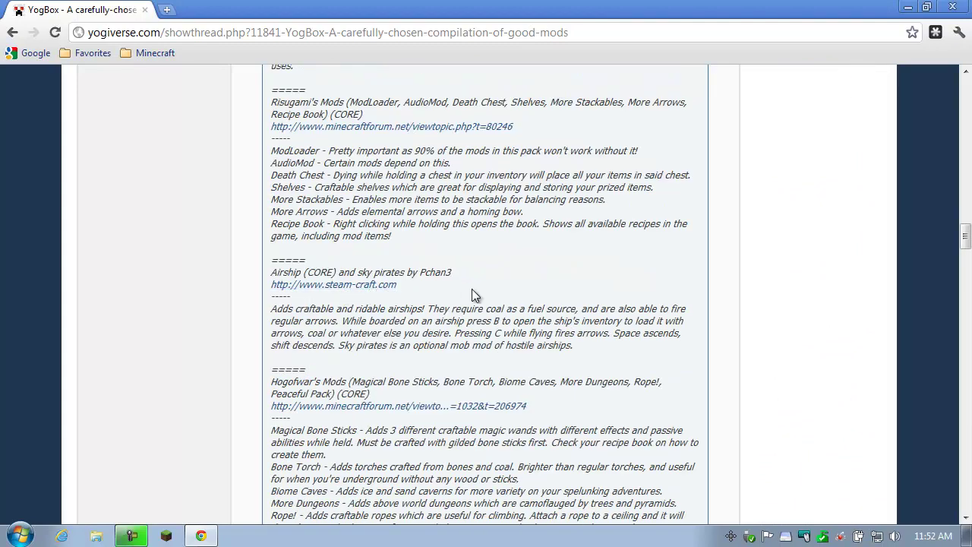
scroll(571, 340, "down", 2)
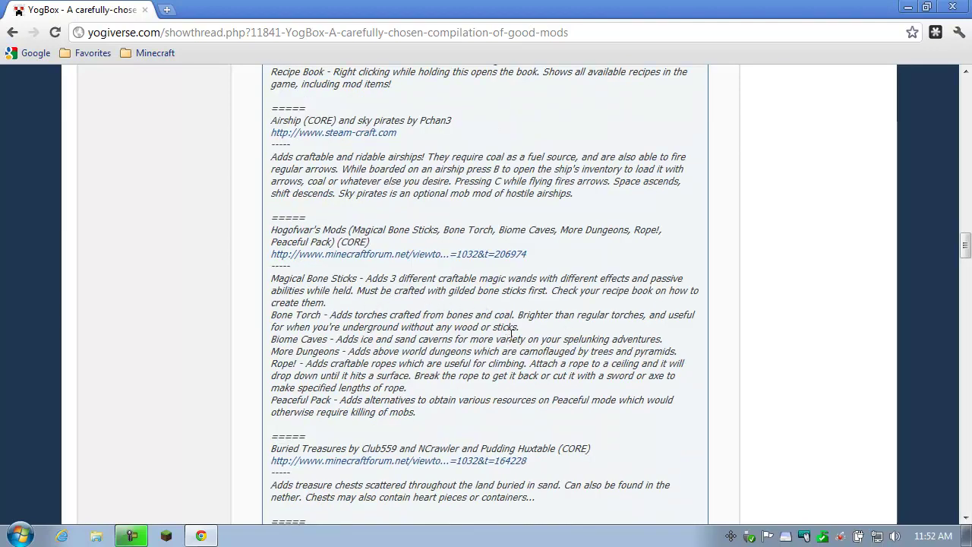
scroll(509, 334, "down", 1)
scroll(513, 320, "down", 1)
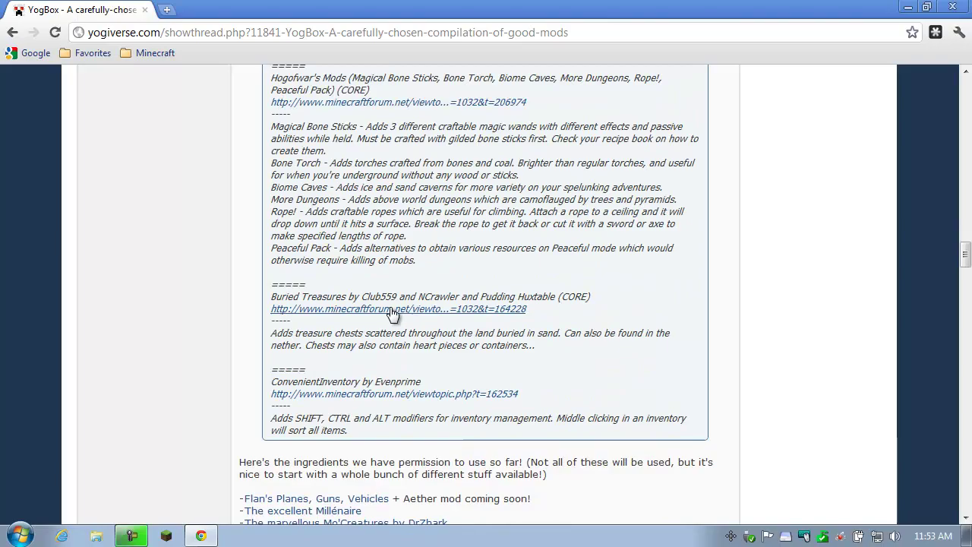
scroll(559, 349, "down", 2)
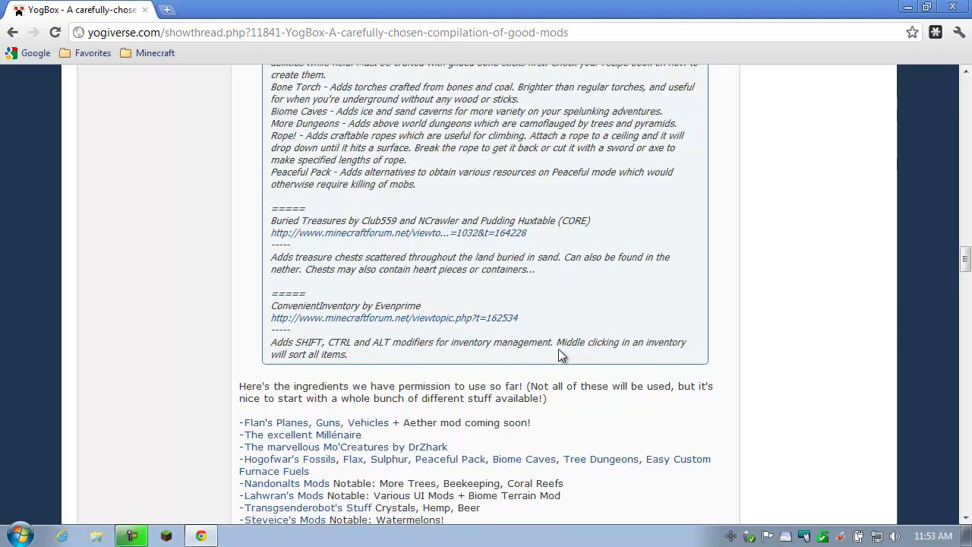
scroll(559, 349, "up", 20)
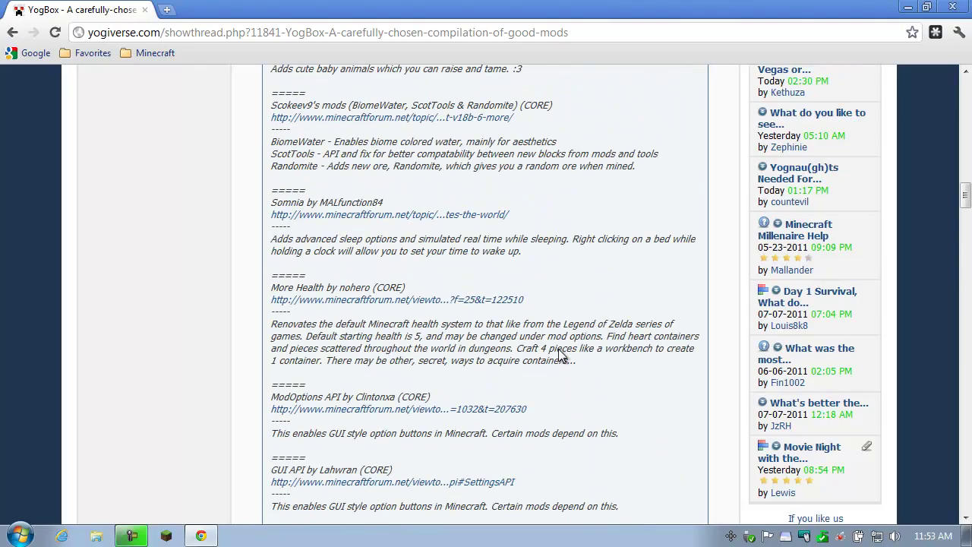
scroll(558, 349, "up", 6)
scroll(559, 349, "down", 1)
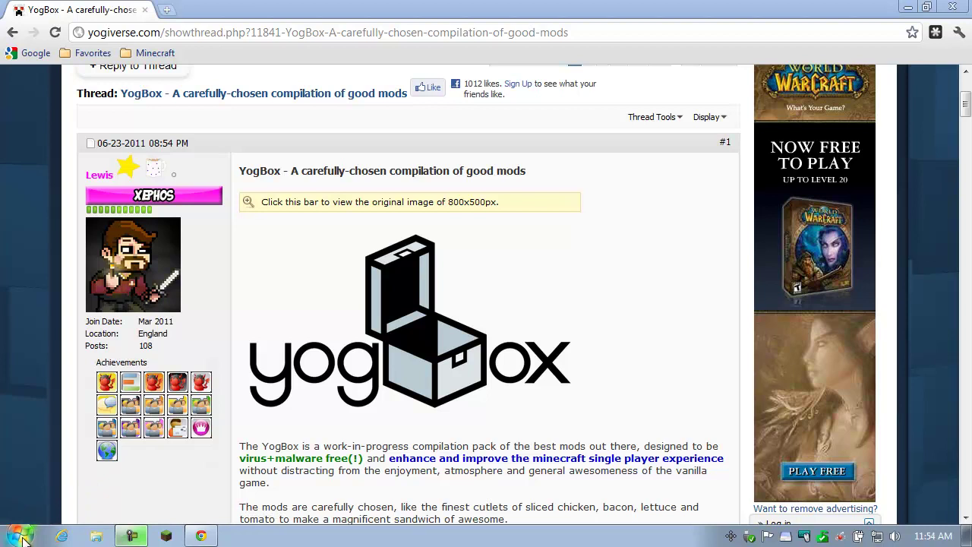
Step: Search %appdata% from the Start menu to open the Roaming folder
left_click(23, 539)
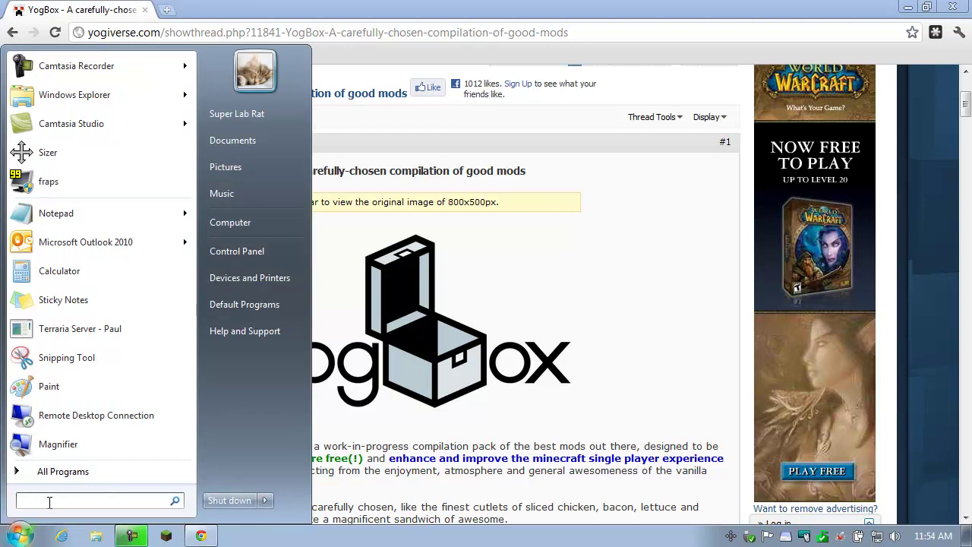
type("%")
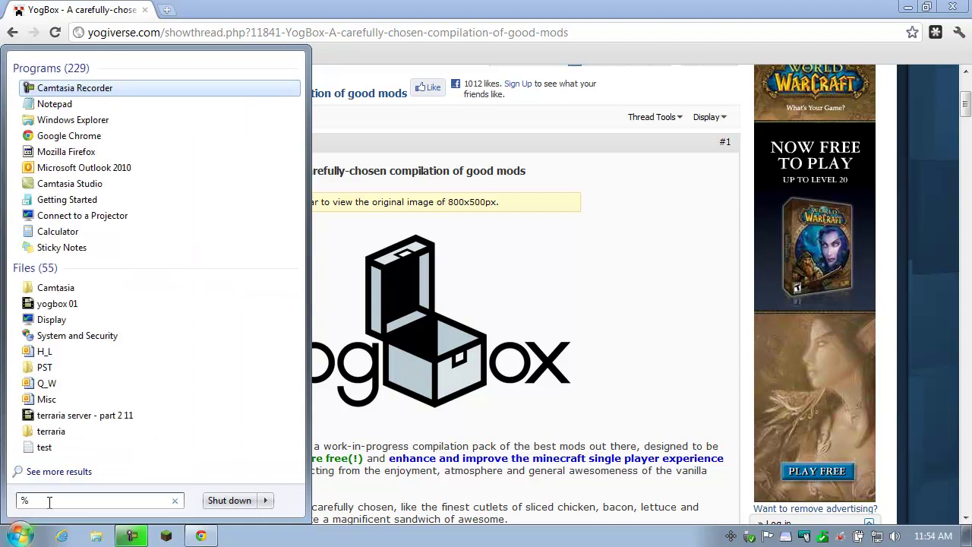
type("appda")
type("ta")
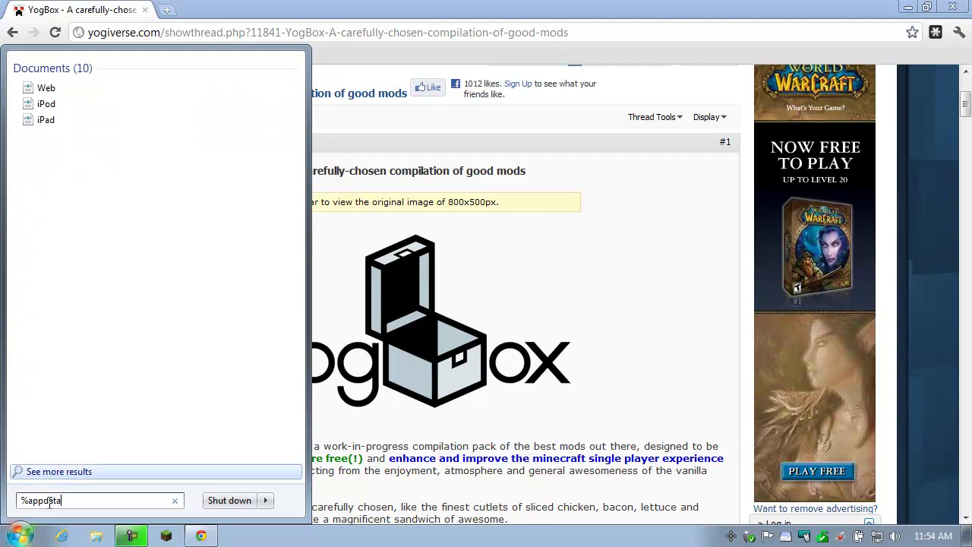
type("%")
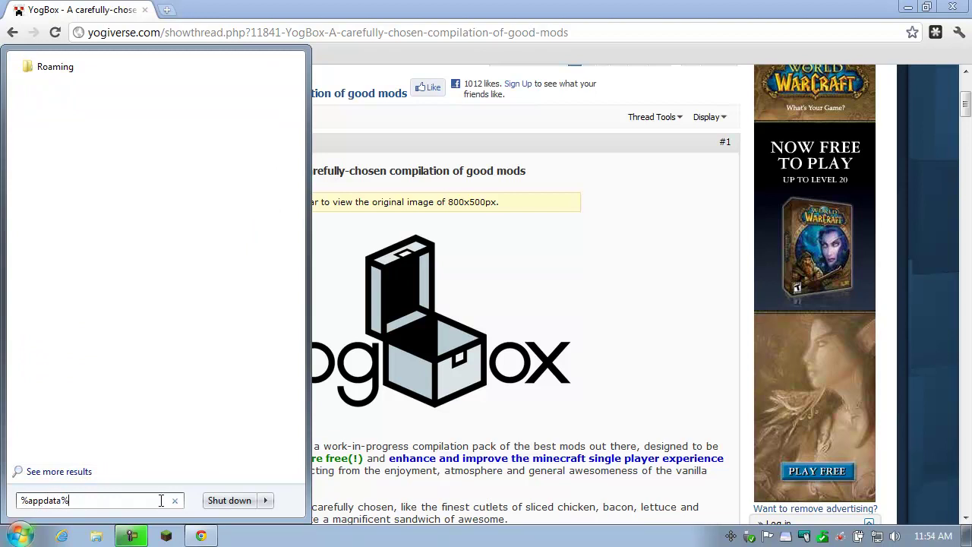
key("Return")
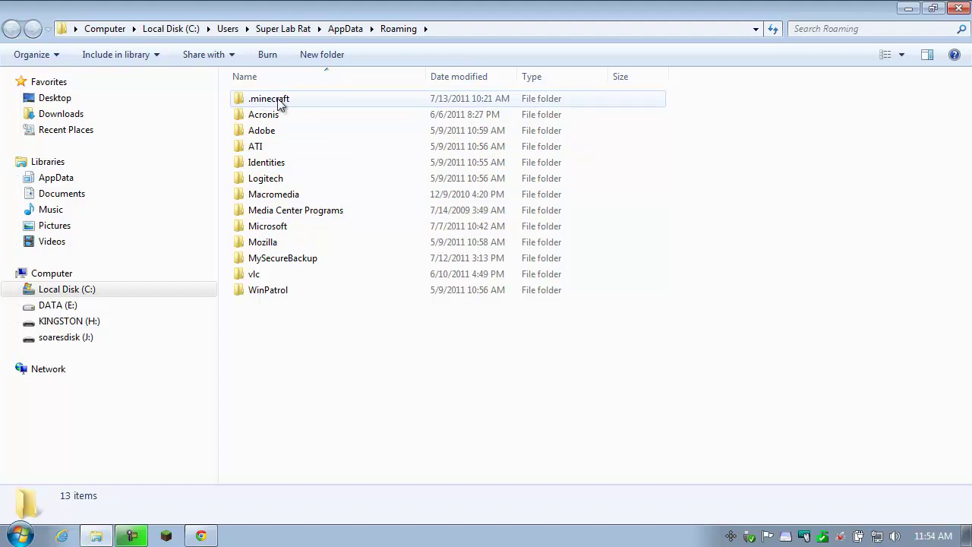
Step: Open .minecraft, check the saves folder for New World, and go back to .minecraft
double_click(279, 104)
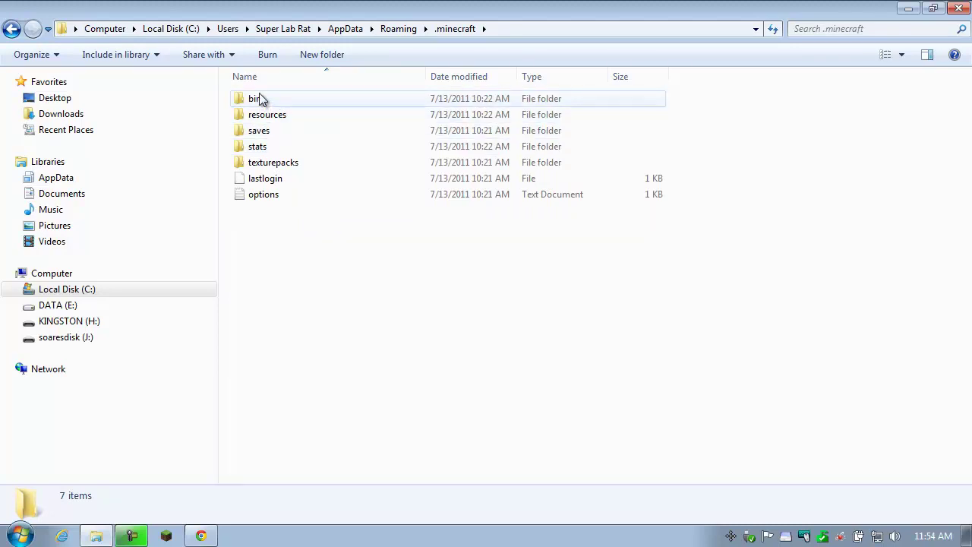
double_click(263, 134)
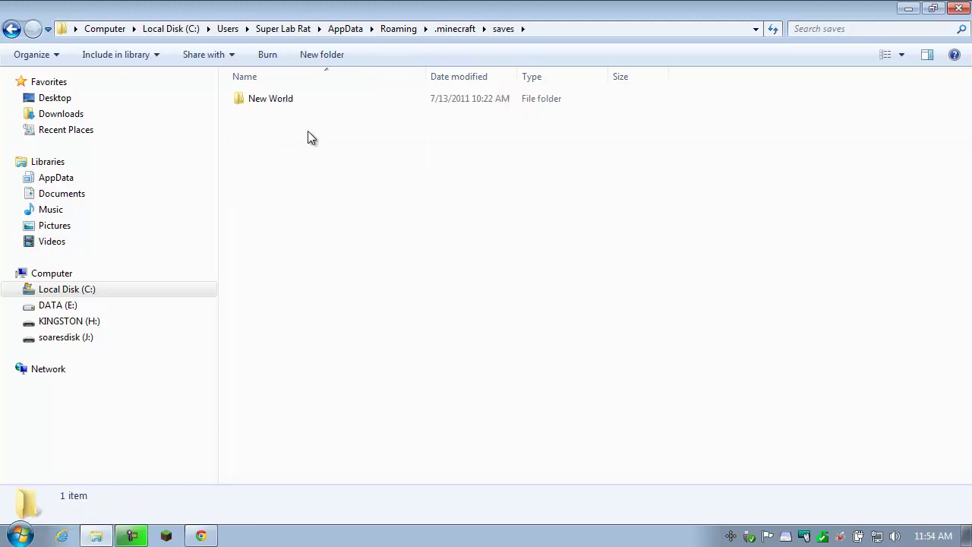
left_click(11, 29)
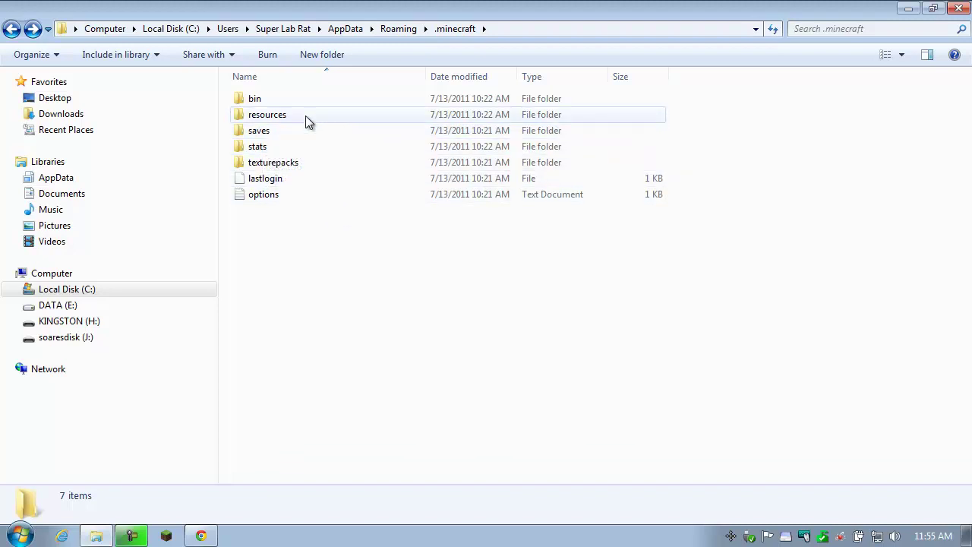
Step: Select all seven .minecraft items and choose 7-Zip's Add to archive for them
left_click(257, 100)
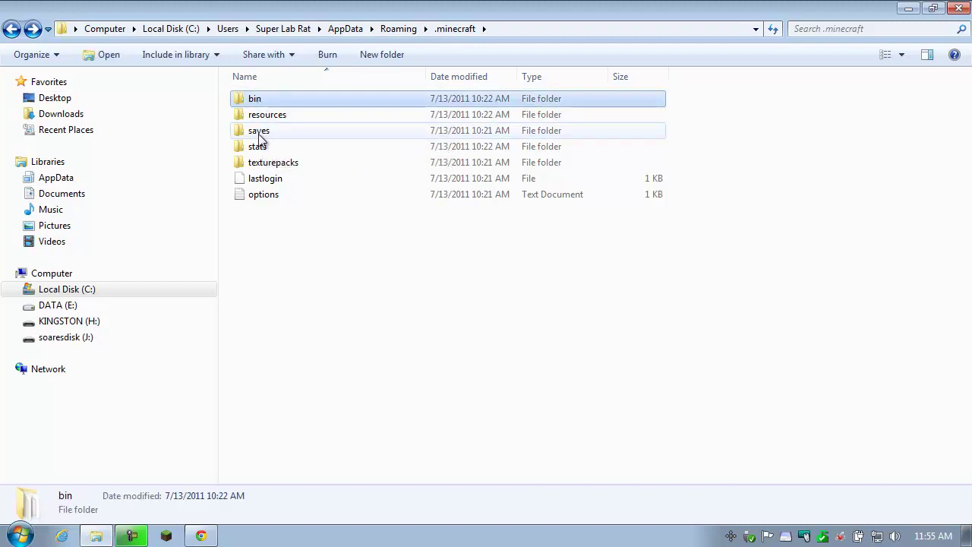
left_click(63, 60)
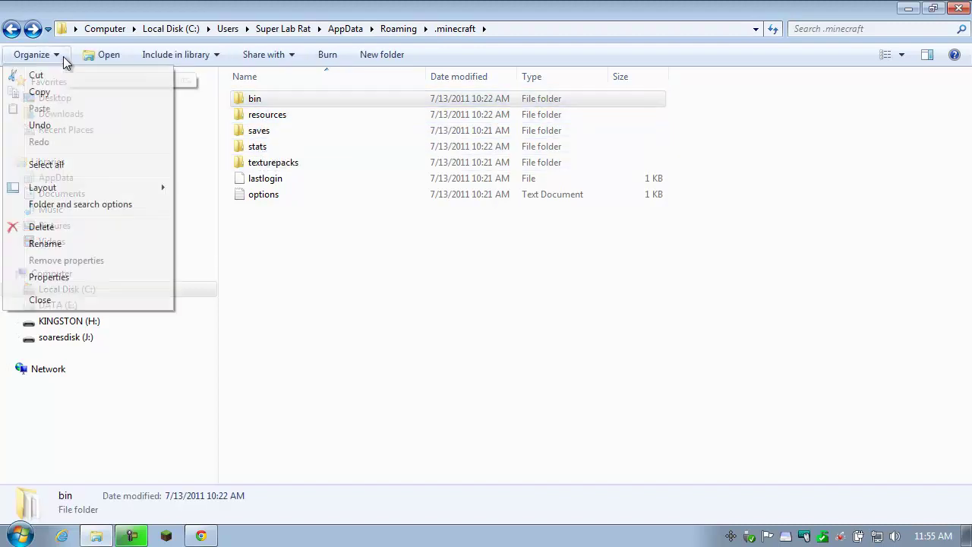
left_click(65, 167)
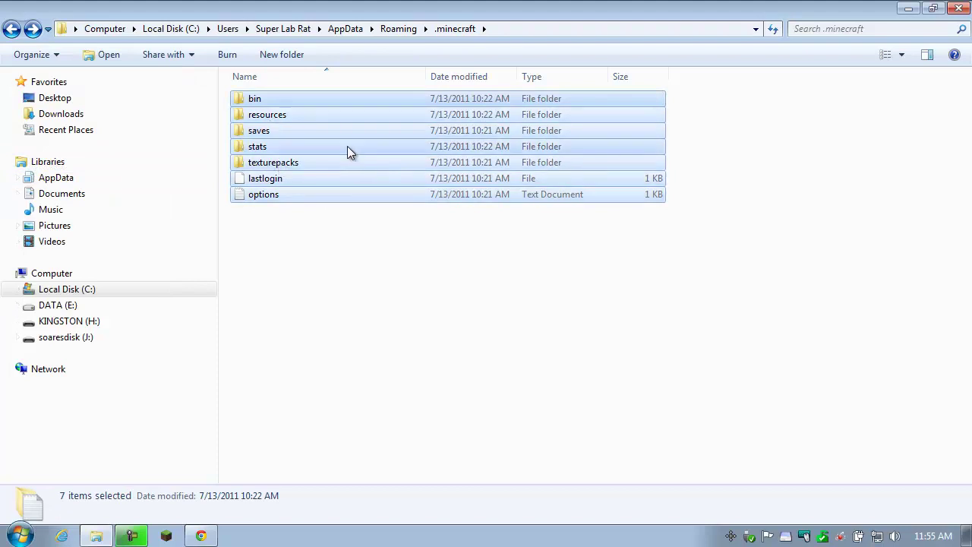
right_click(293, 167)
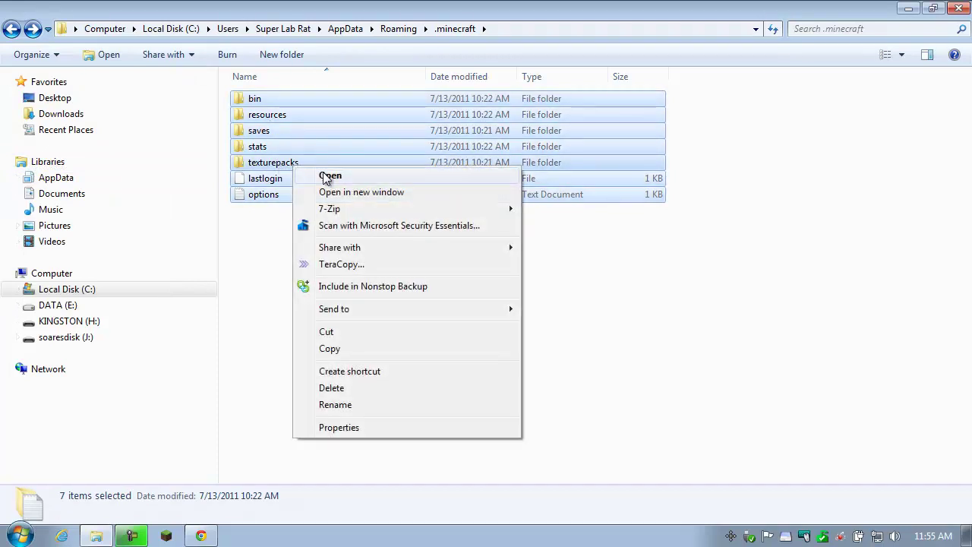
mouse_move(328, 212)
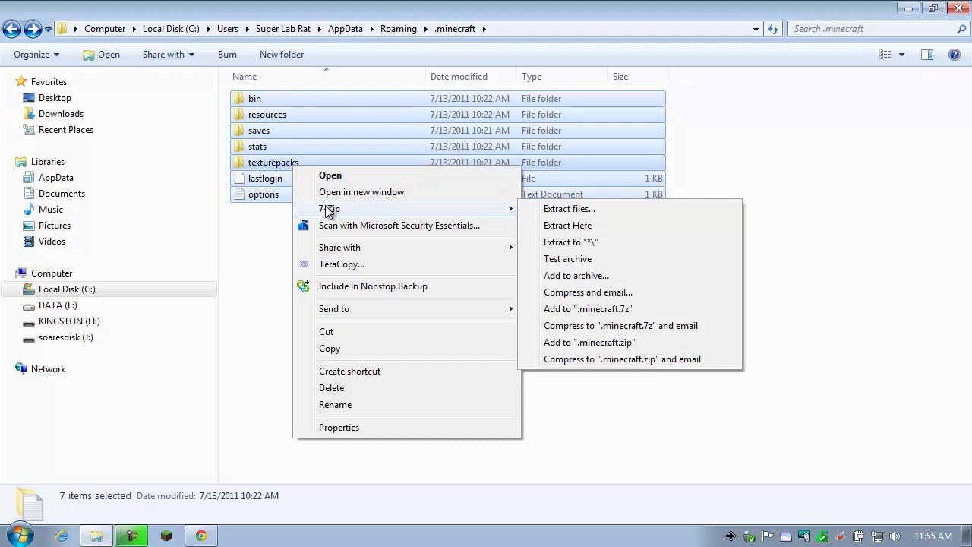
left_click(584, 279)
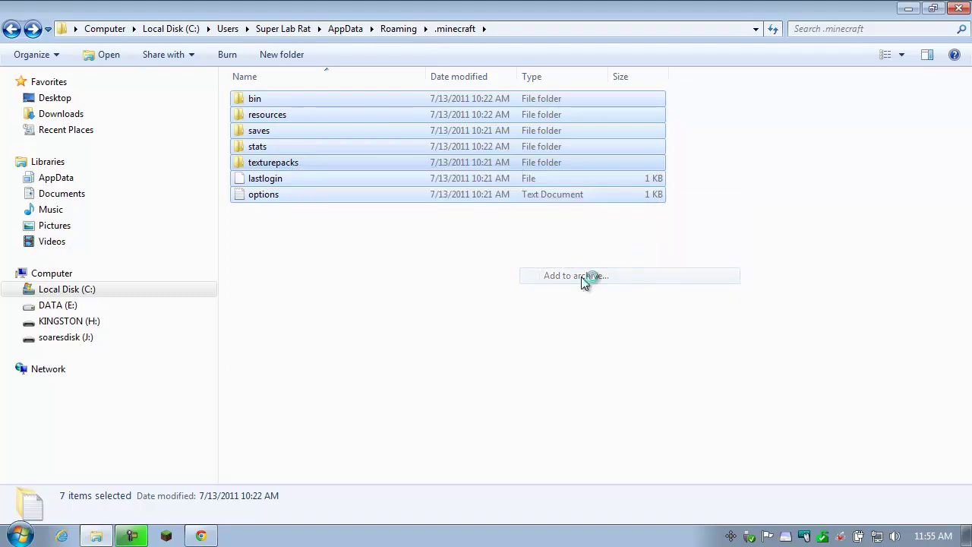
Step: Rename the archive to 'minecraft backup.7z' and start compressing
left_click(278, 107)
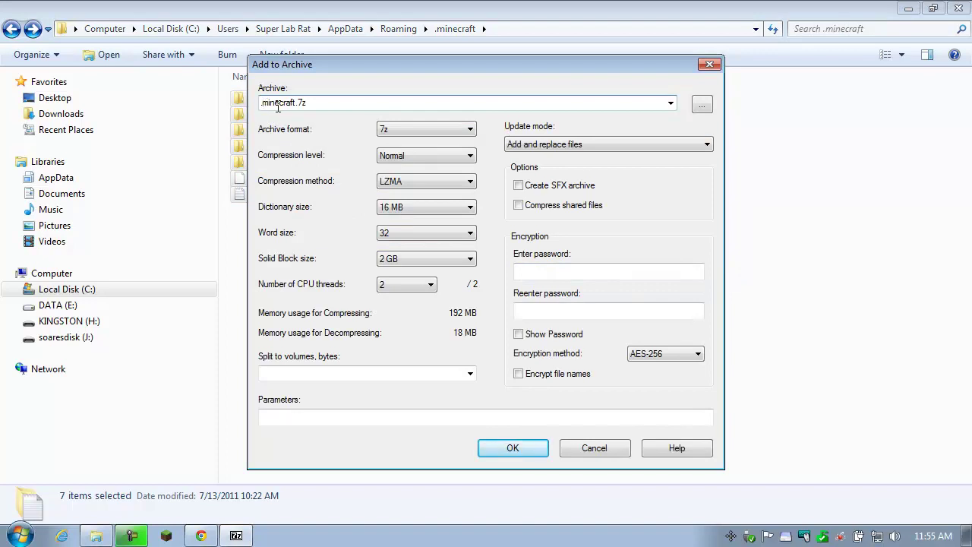
key("Home")
key("Delete")
type("backup")
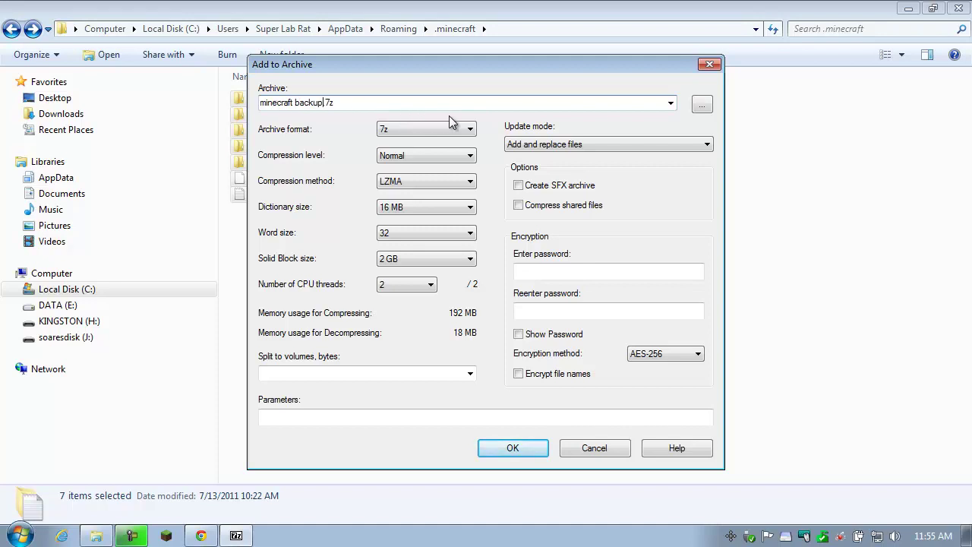
left_click(513, 449)
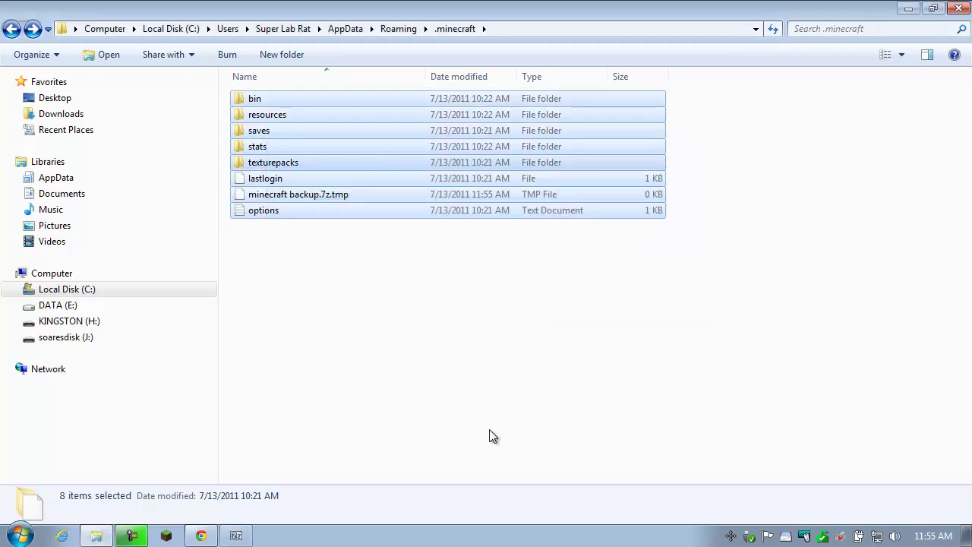
Step: Copy the saves folder onto the Desktop
left_click(380, 305)
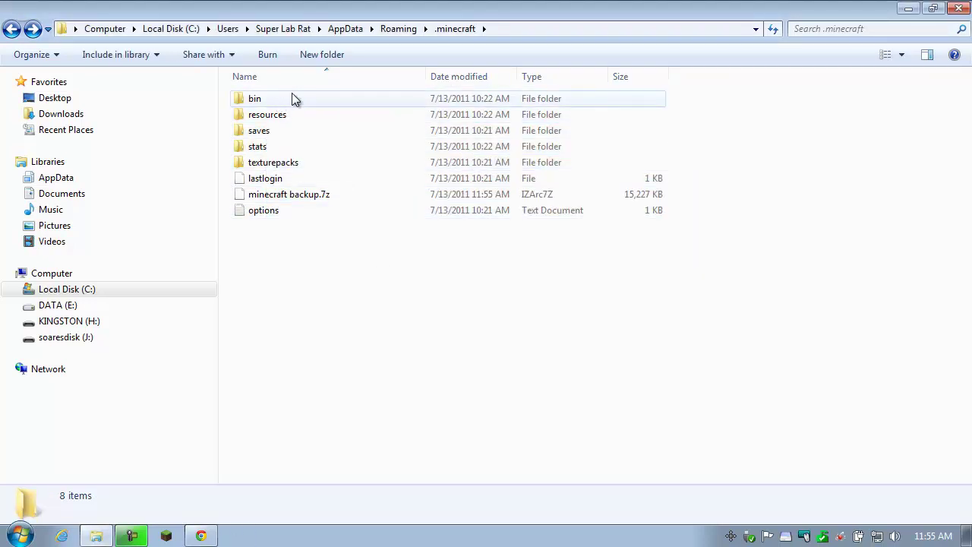
left_click(262, 134)
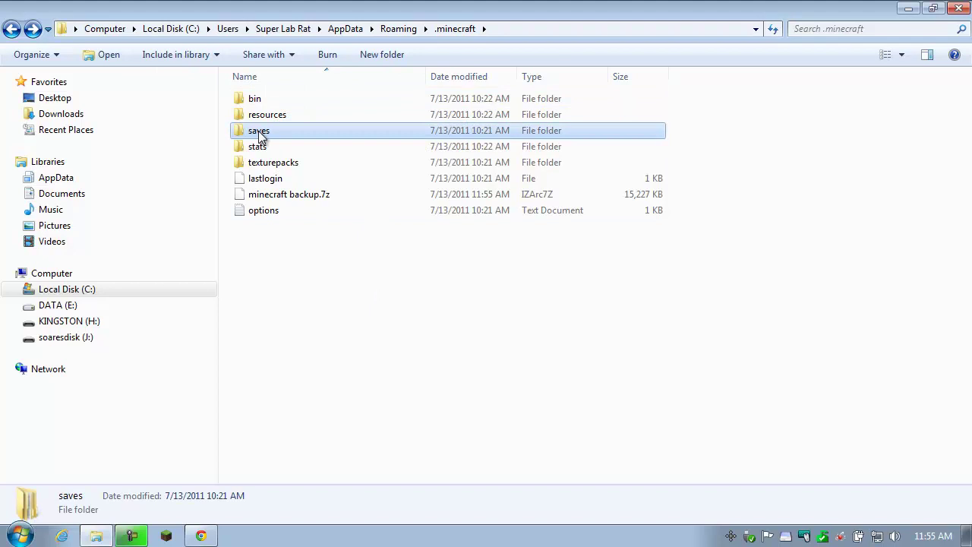
mouse_move(251, 135)
left_mouse_down()
mouse_move(66, 103)
mouse_move(74, 99)
left_mouse_up()
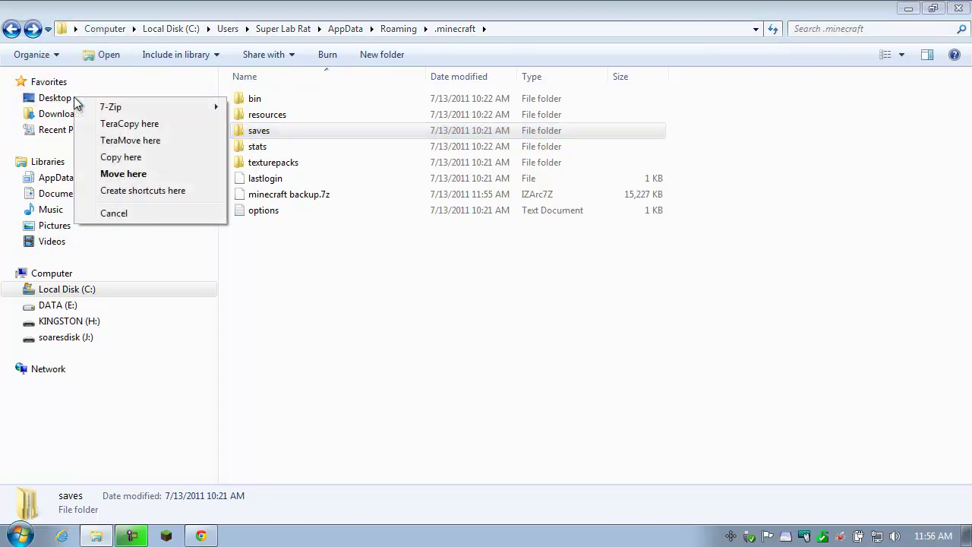
left_click(115, 157)
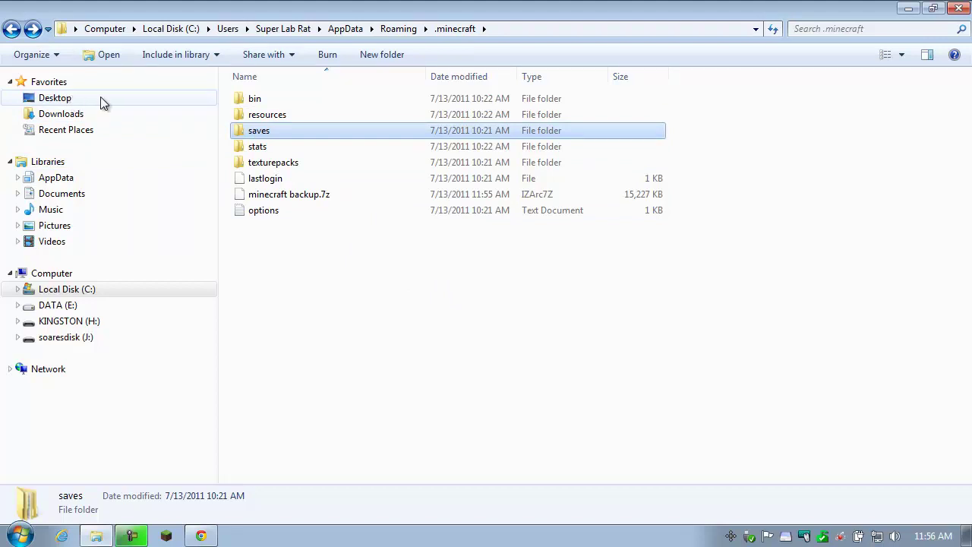
Step: Move minecraft backup.7z out of .minecraft onto the Desktop
left_click(296, 251)
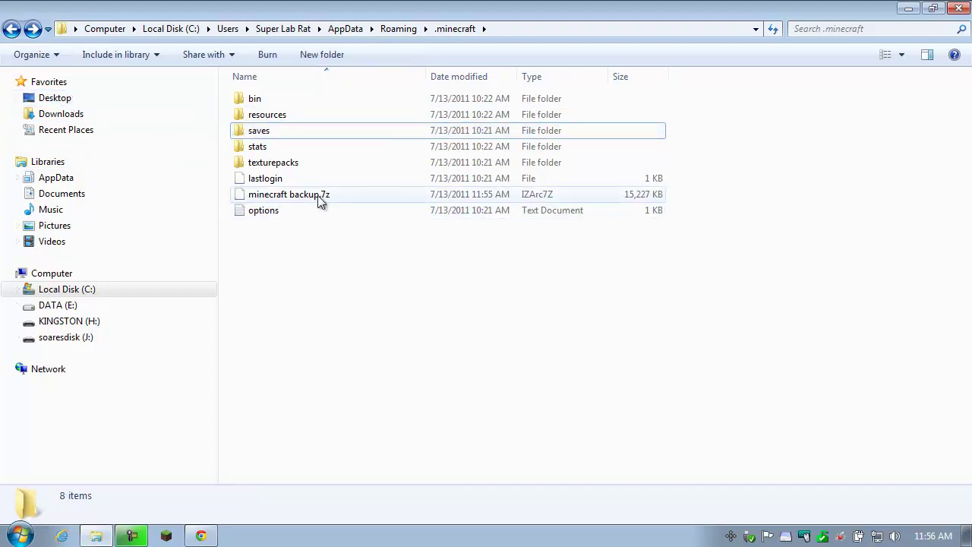
left_click(270, 197)
left_click_drag(271, 198, 65, 99)
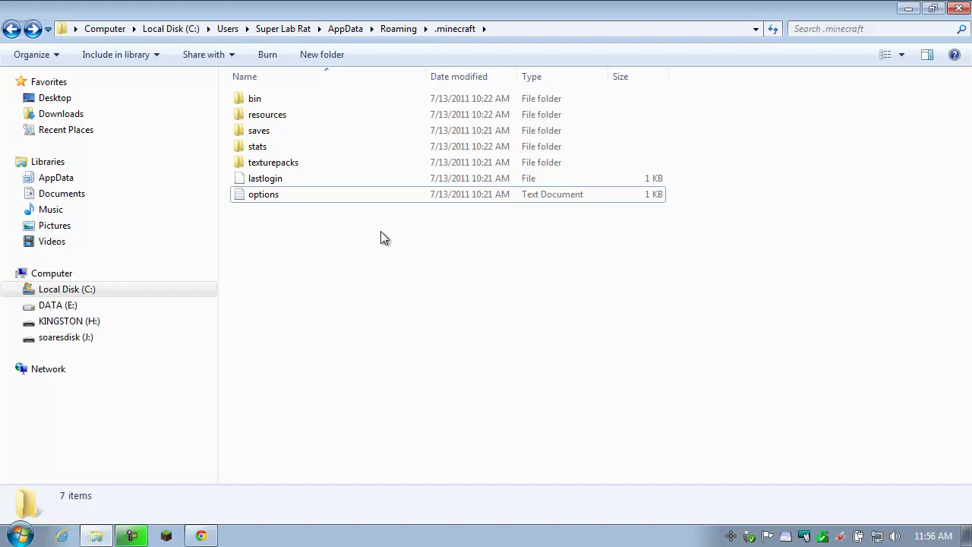
Step: Close the .minecraft window and run a Google search for 'yogbox'
left_click(959, 16)
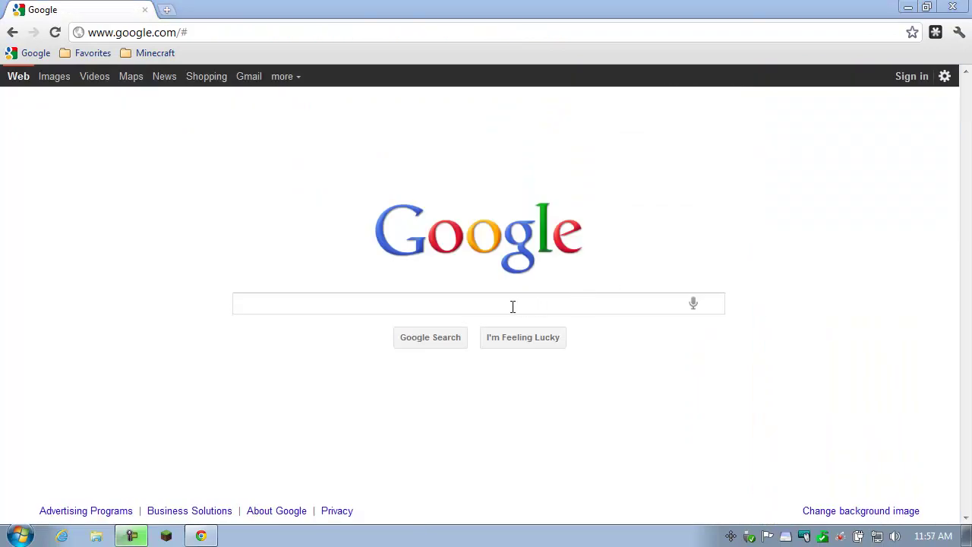
left_click(482, 303)
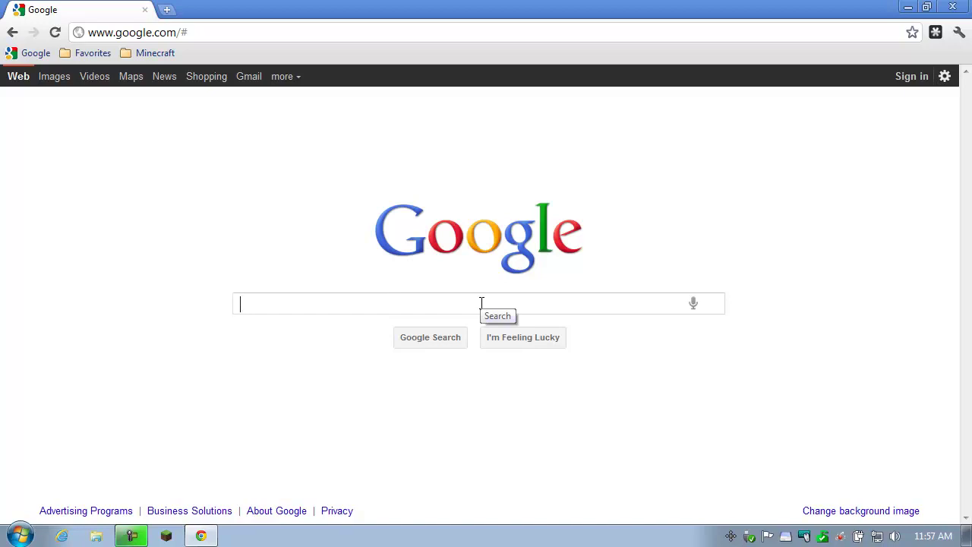
type("yogbox")
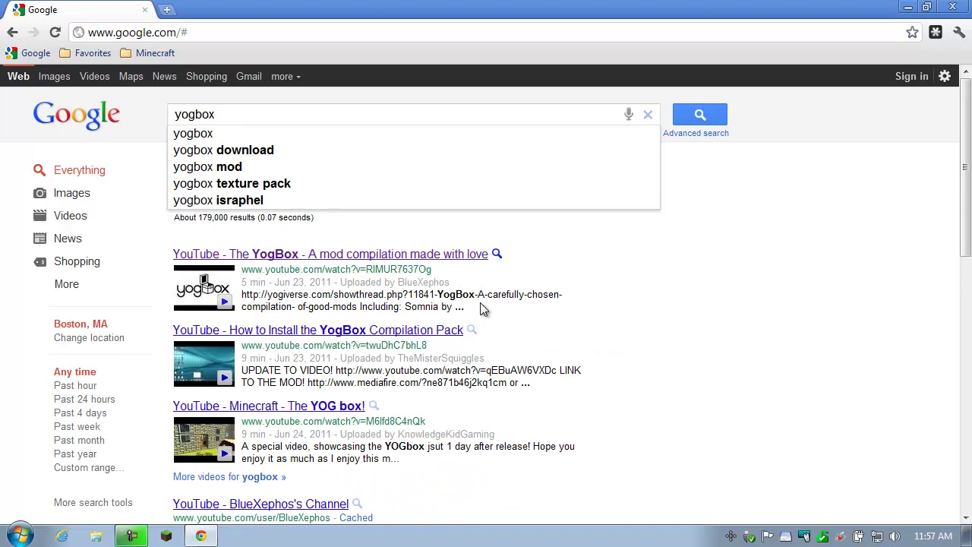
key("Return")
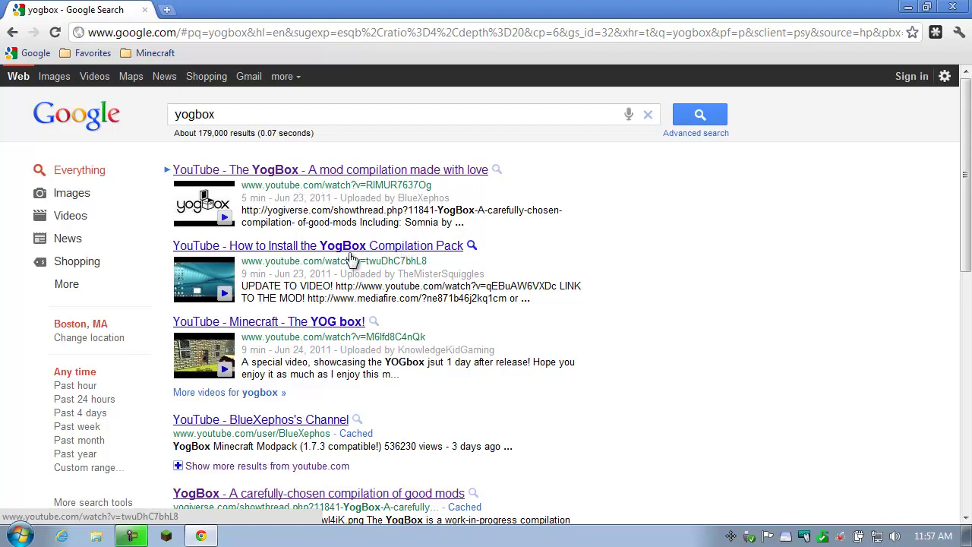
scroll(353, 262, "down", 2)
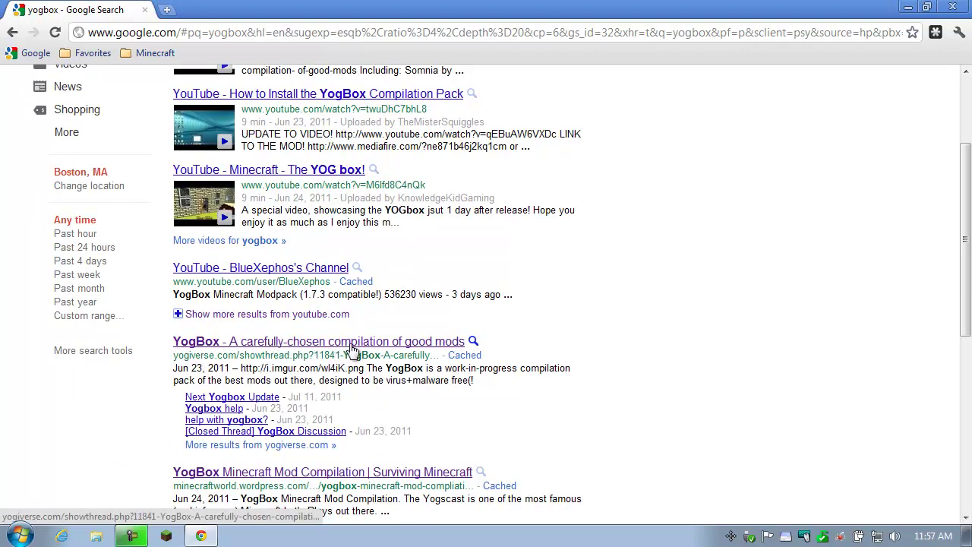
Step: Open the Yogiverse YogBox thread and scroll down to its install instructions
left_click(332, 346)
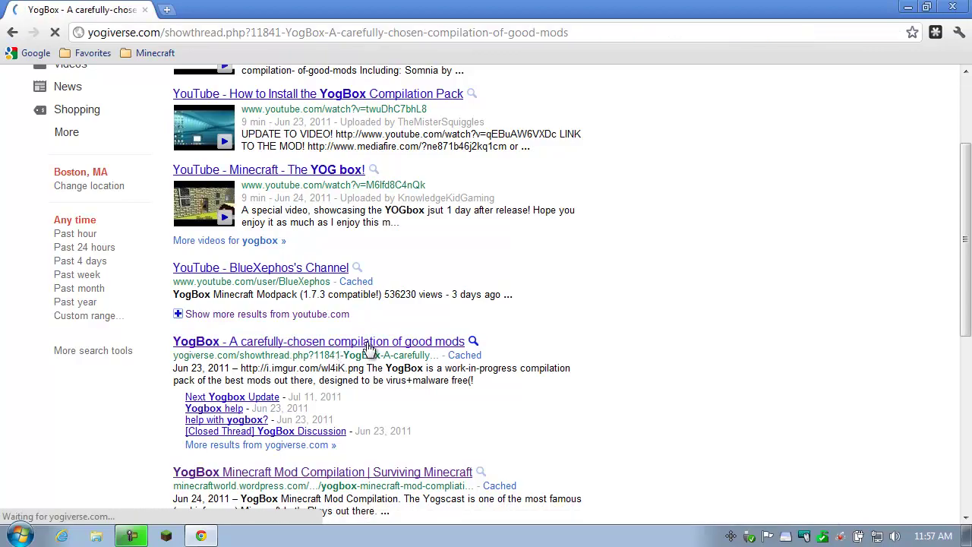
scroll(573, 369, "down", 3)
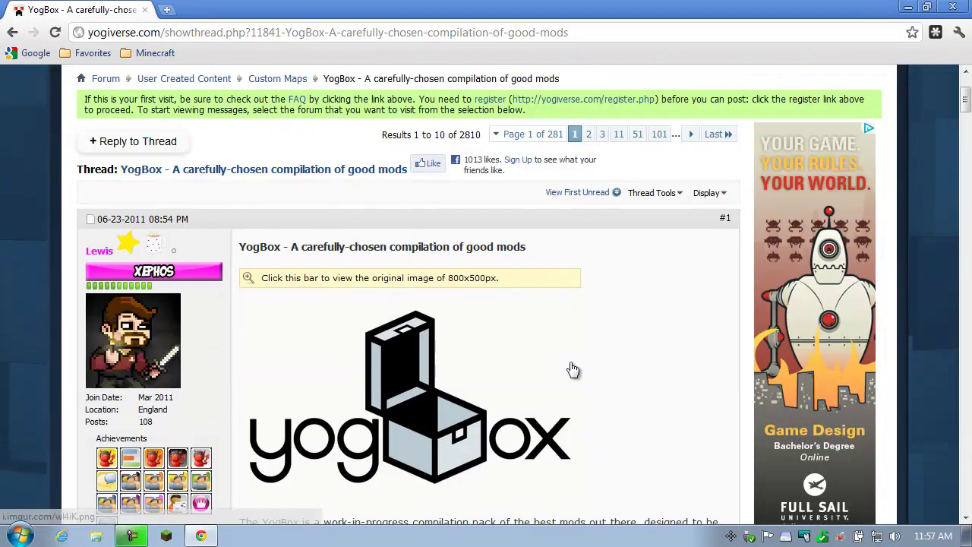
scroll(543, 312, "down", 3)
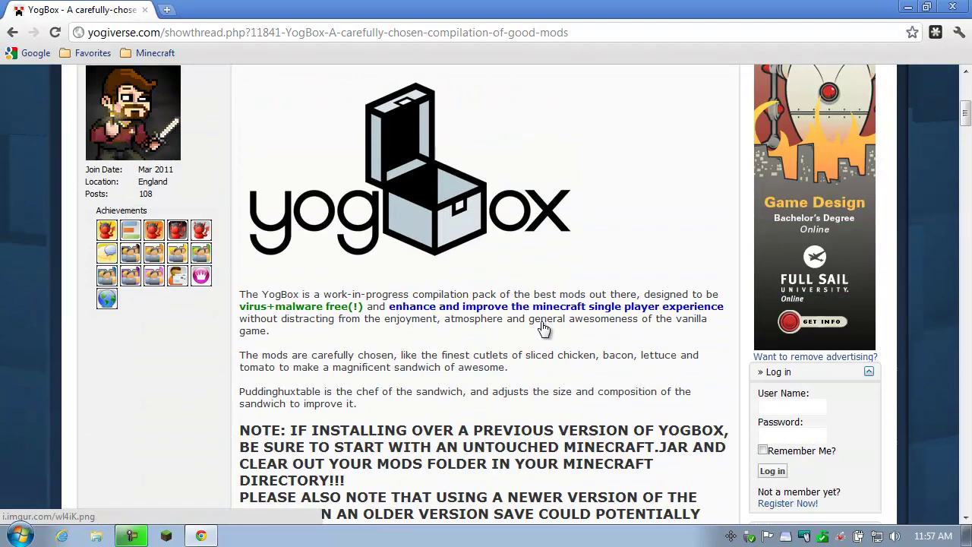
scroll(543, 308, "down", 3)
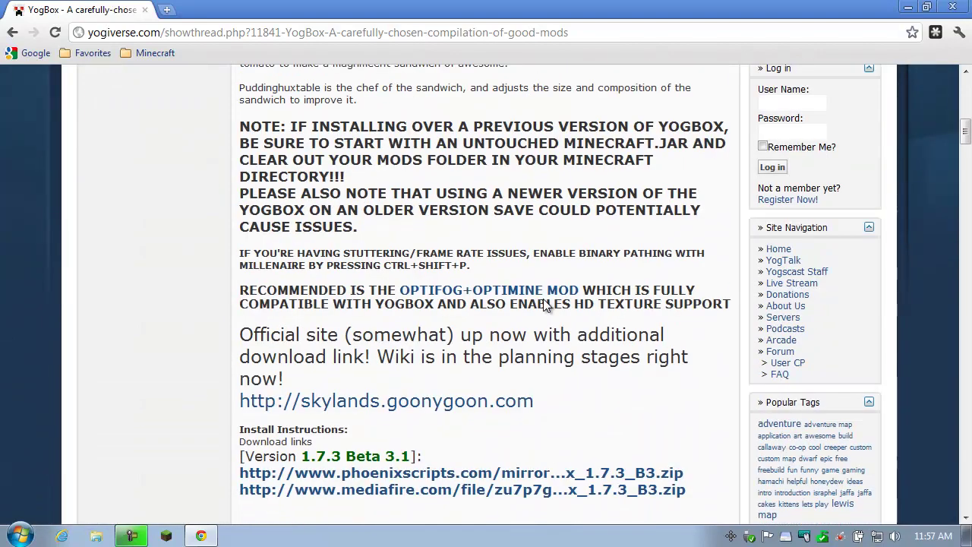
scroll(554, 298, "down", 1)
scroll(553, 297, "down", 2)
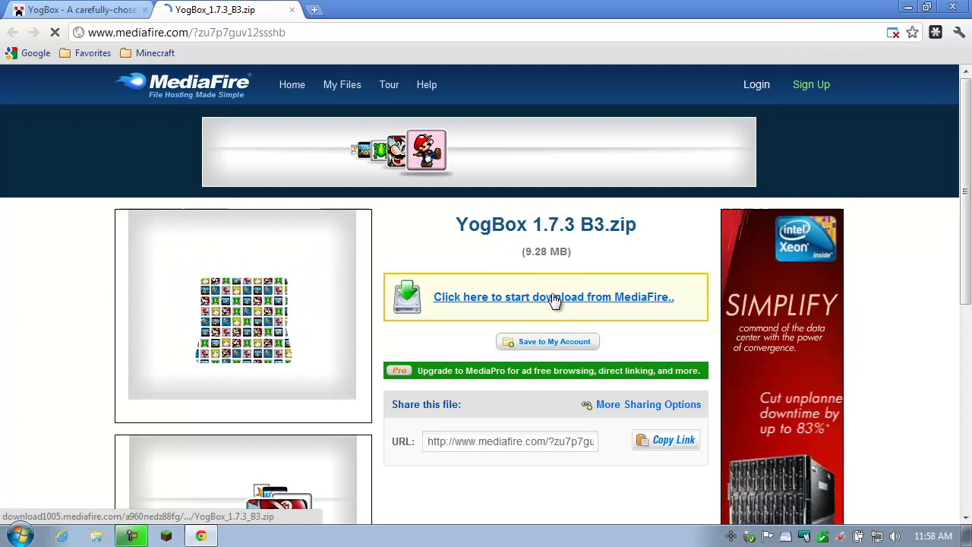
Step: Start the MediaFire download of YogBox_1.7.3_B3.zip
left_click(553, 303)
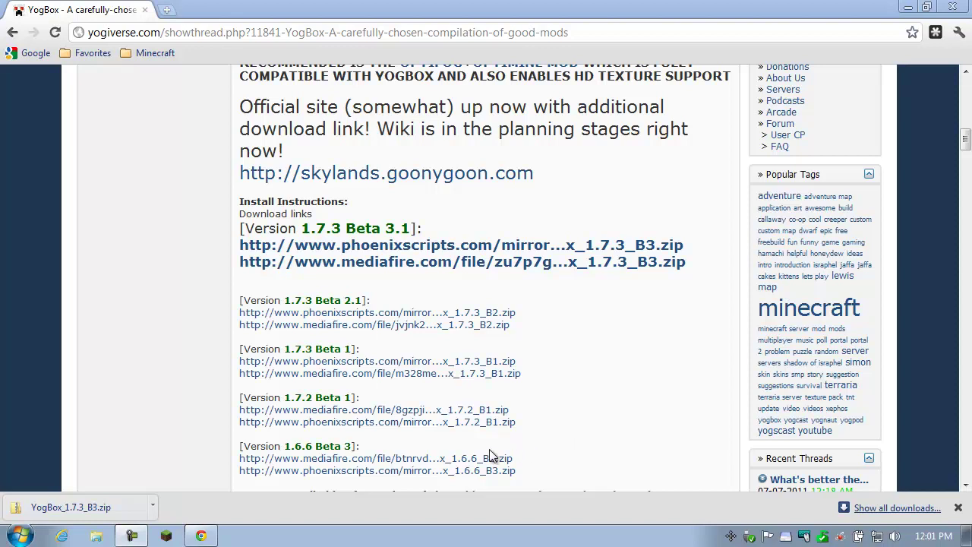
Step: Force-update Minecraft from the launcher's options and log in
left_click(168, 537)
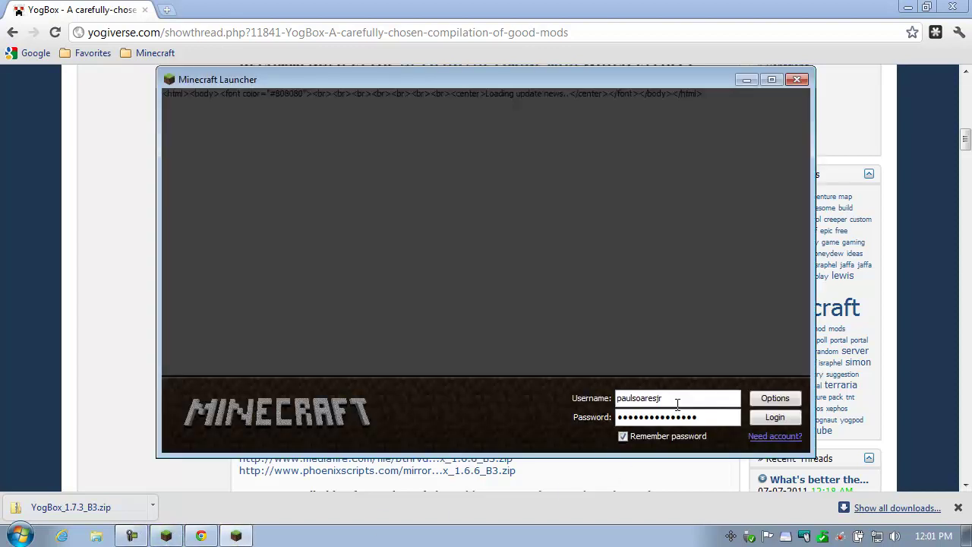
left_click(775, 407)
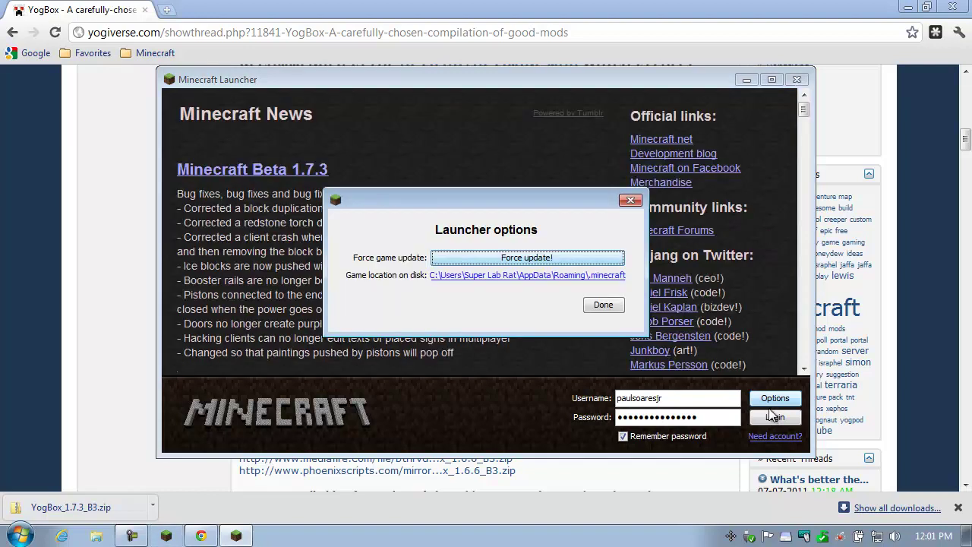
left_click(522, 259)
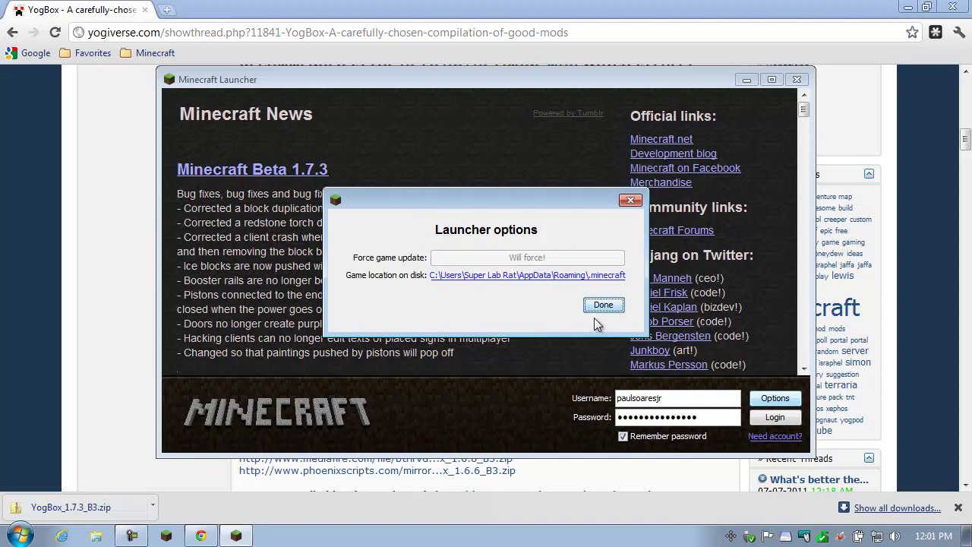
left_click(603, 307)
left_click(775, 420)
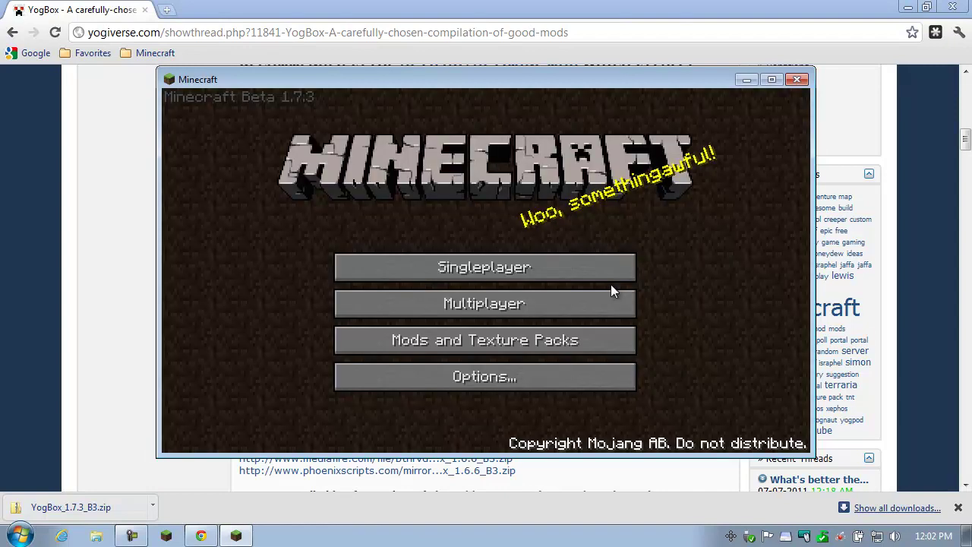
Step: Open Singleplayer, cancel out of the world list, and quit Minecraft
left_click(603, 275)
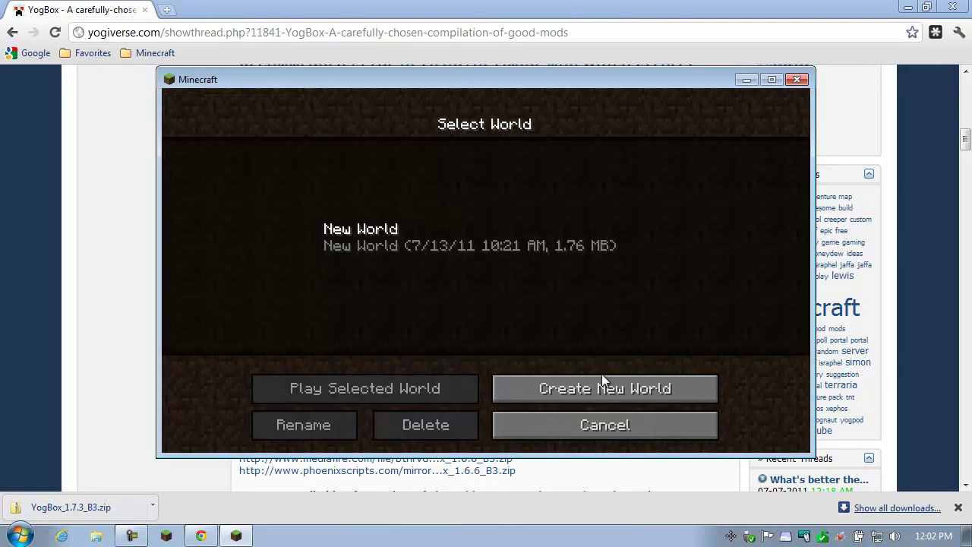
left_click(604, 425)
left_click(797, 79)
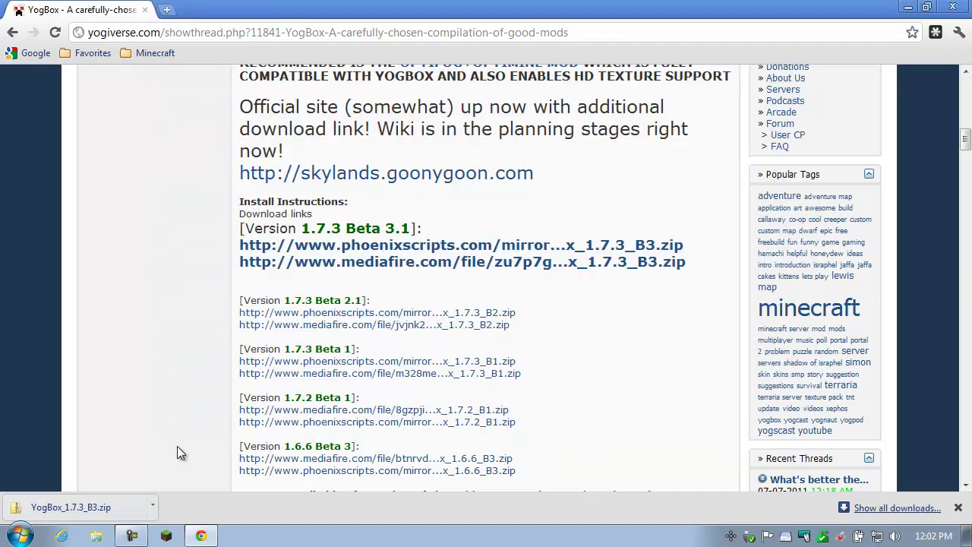
Step: Extract YogBox_1.7.3_B3.zip to a YogBox_1.7.3_B3 folder in Downloads and open it
left_click(153, 514)
left_click(181, 490)
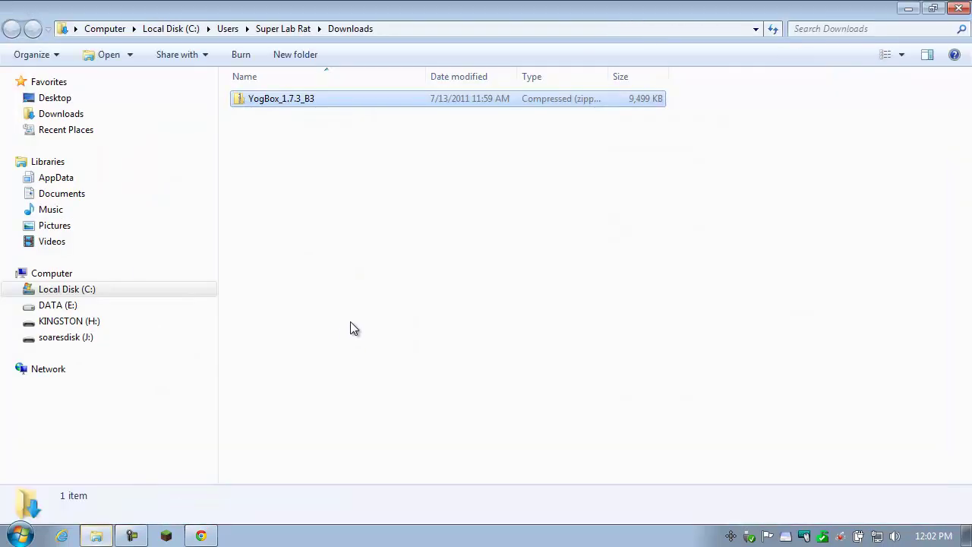
right_click(277, 98)
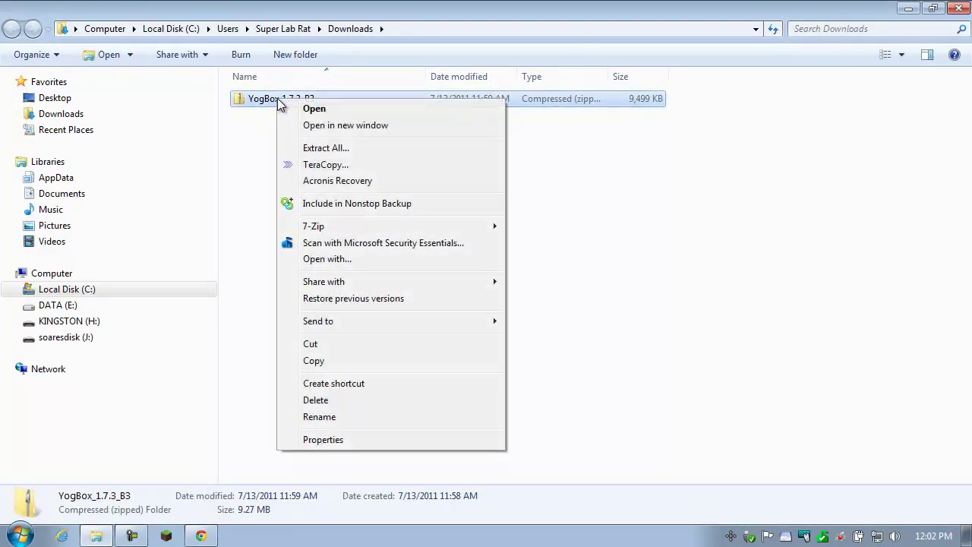
mouse_move(336, 224)
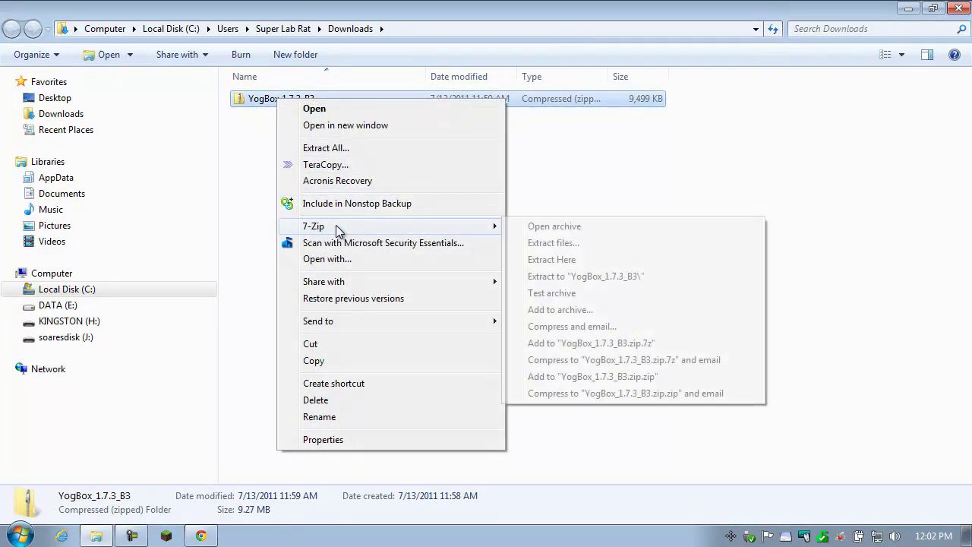
left_click(575, 276)
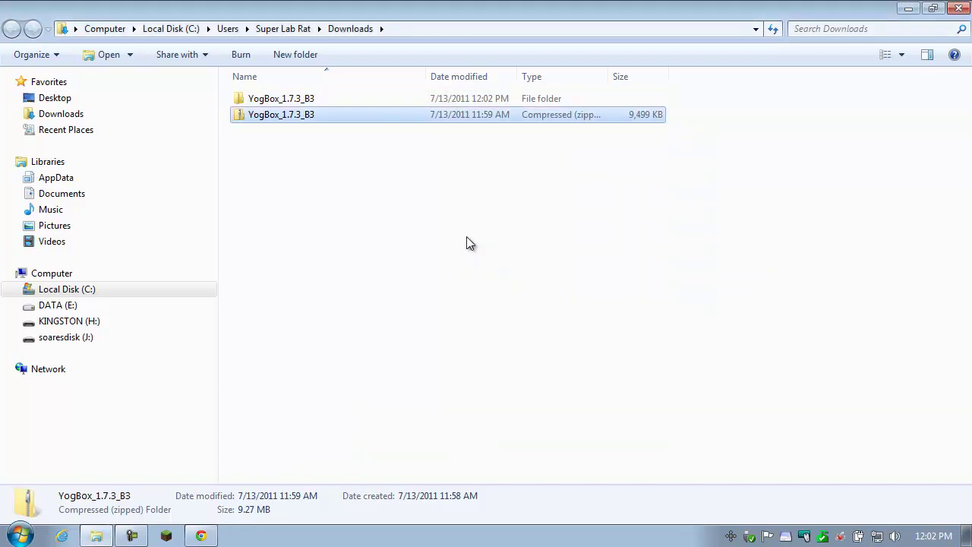
left_click(295, 105)
double_click(295, 104)
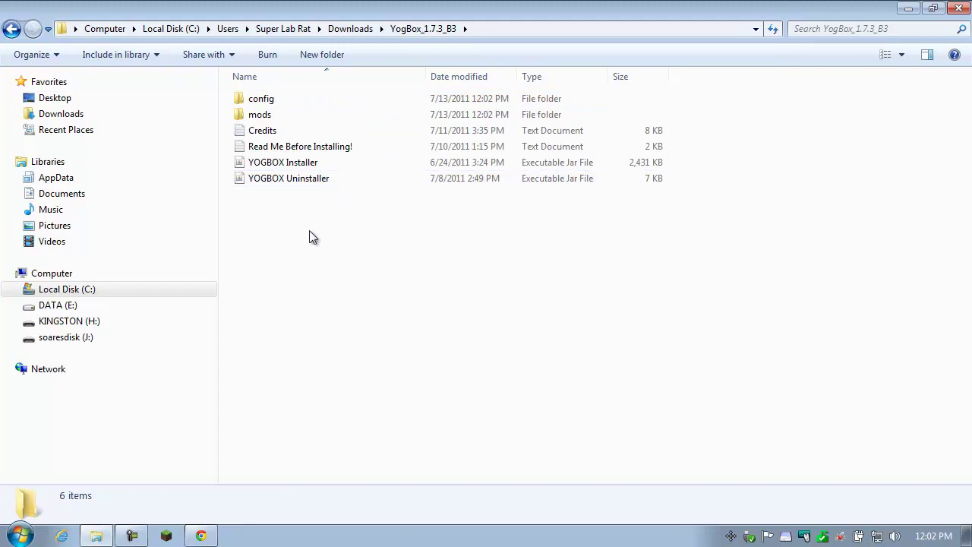
Step: Run the YogBox Installer and install it with Mo' Creatures, Sky Pirates and MysticOres selected
double_click(300, 169)
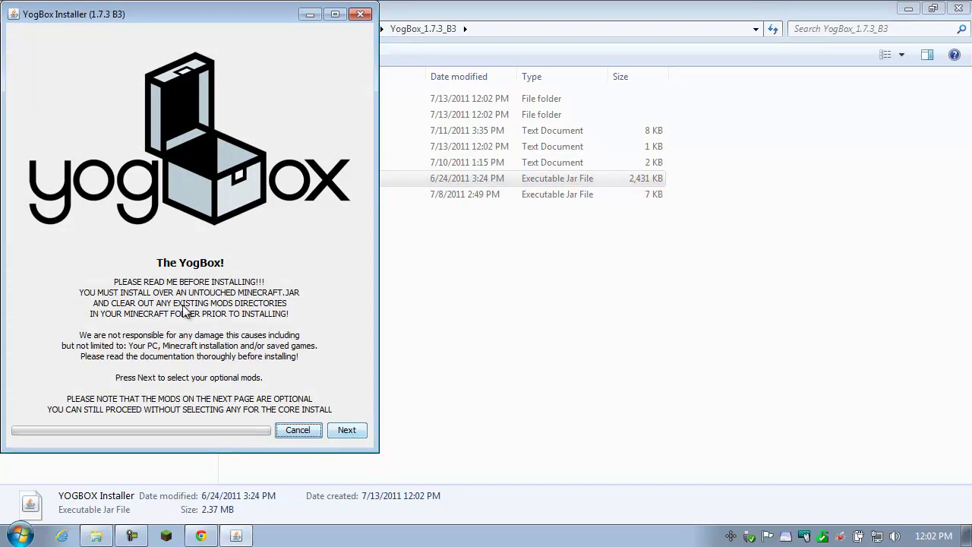
left_click(357, 430)
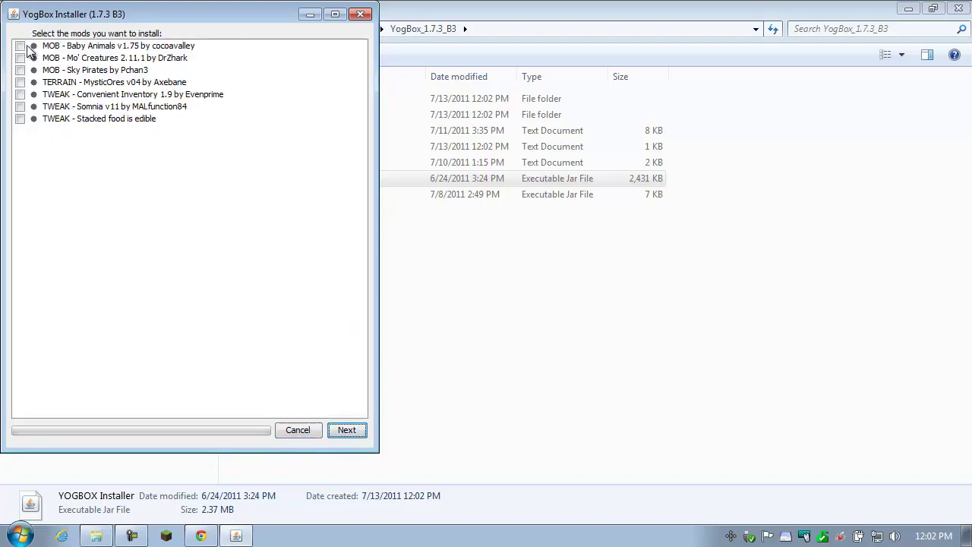
left_click(20, 57)
left_click(20, 69)
left_click(20, 82)
left_click(359, 430)
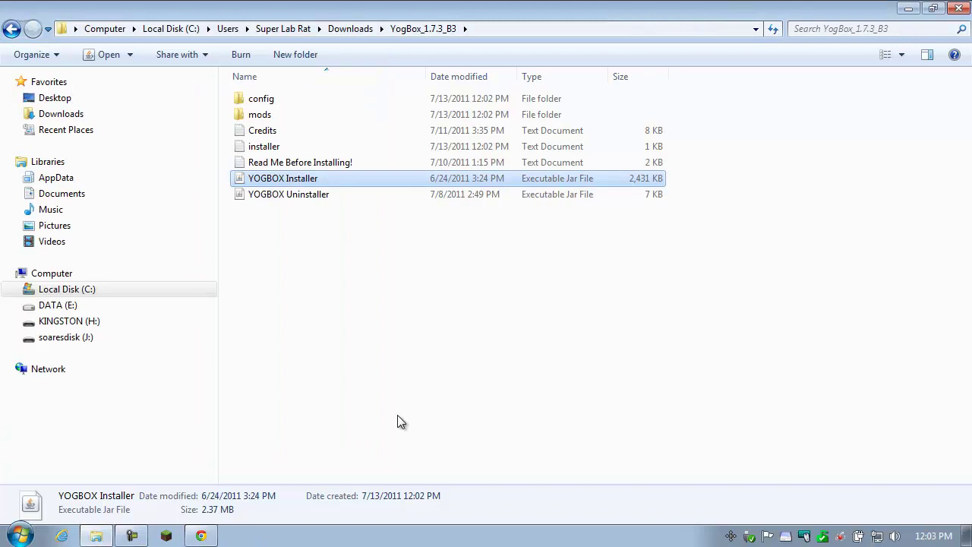
left_click(436, 304)
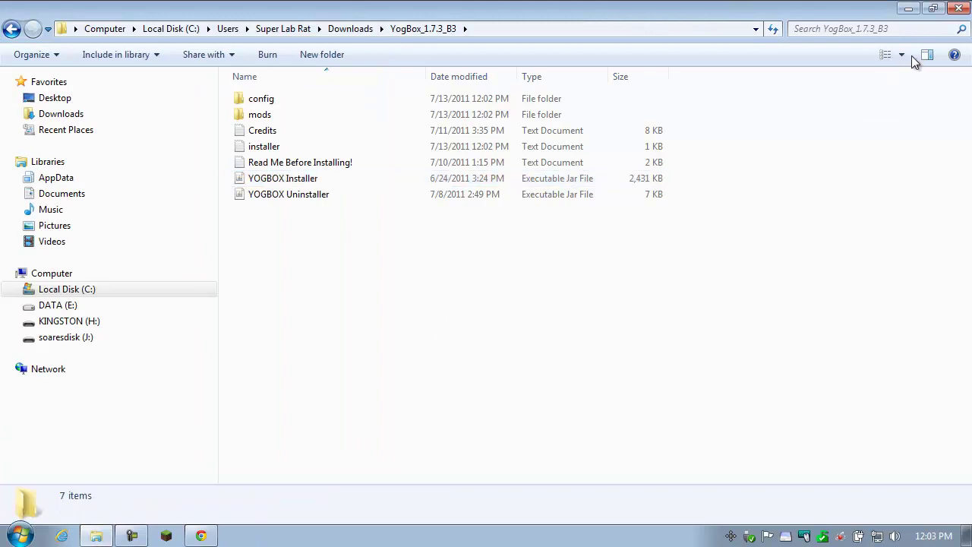
Step: Close the YogBox folder window and dismiss Chrome's finished-downloads bar
left_click(955, 11)
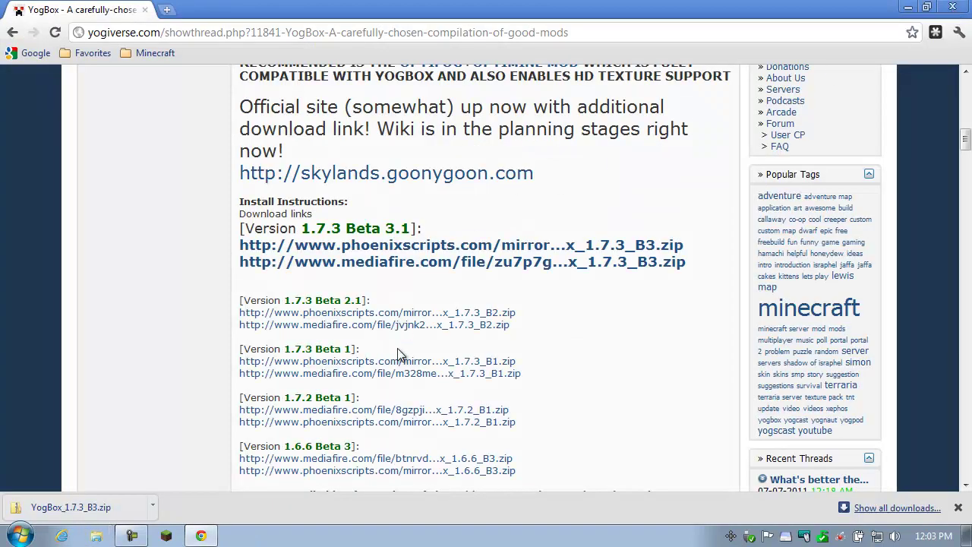
left_click(959, 508)
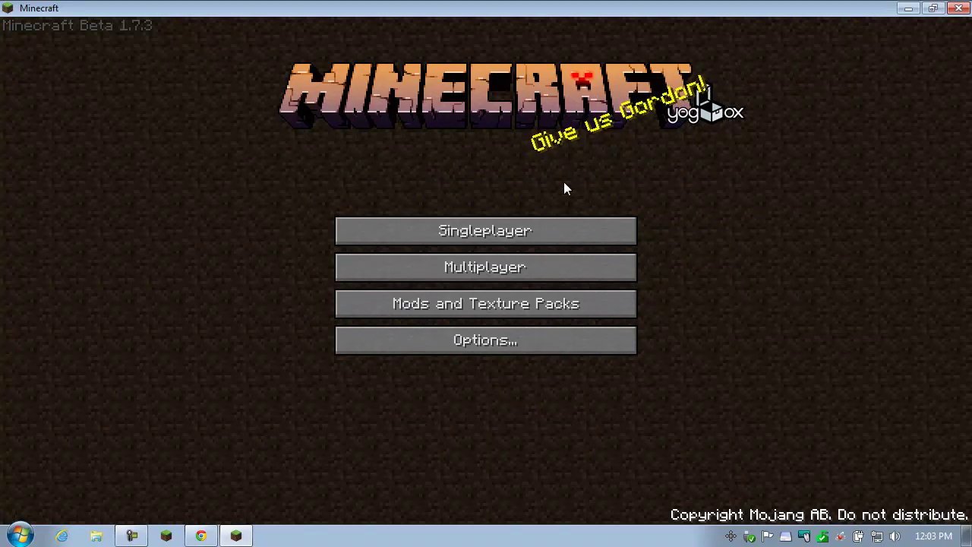
Step: Create a new singleplayer world named 'yogbox'
left_click(559, 230)
left_click(568, 458)
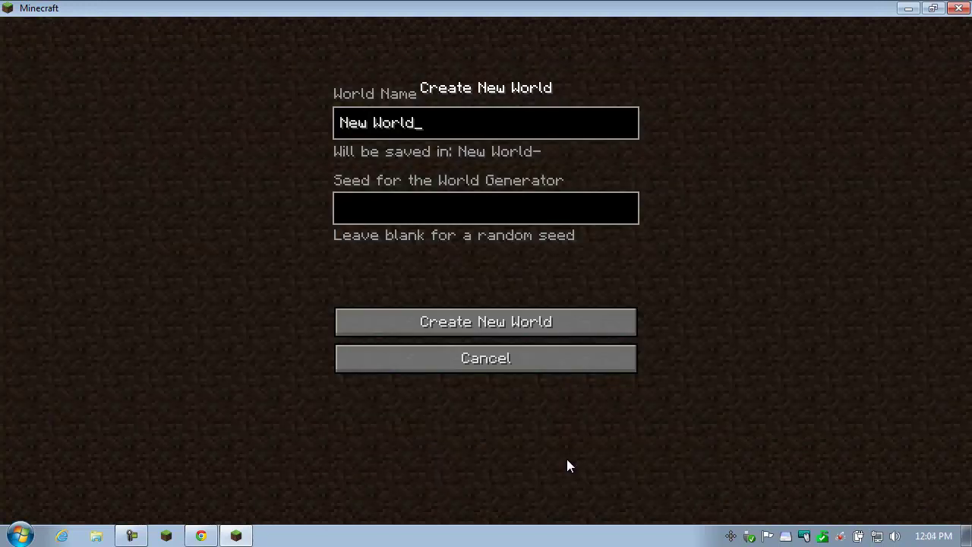
key("BackSpace")
key("BackSpace")
key("BackSpace")
key("BackSpace")
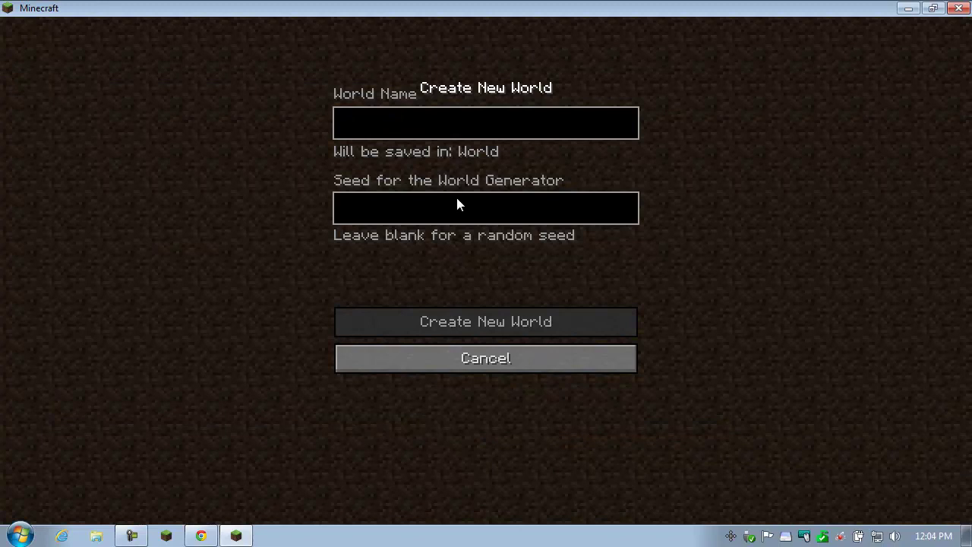
type("yogbox")
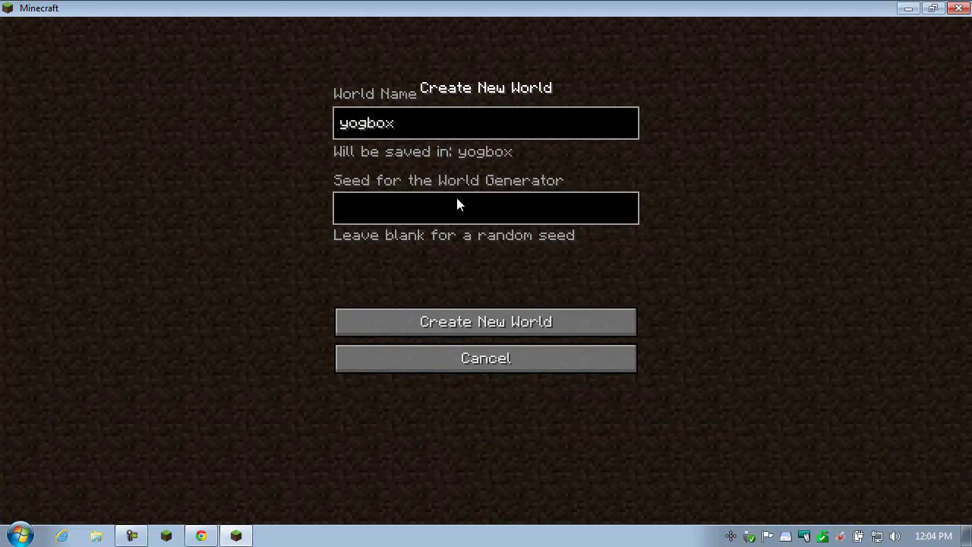
left_click(614, 329)
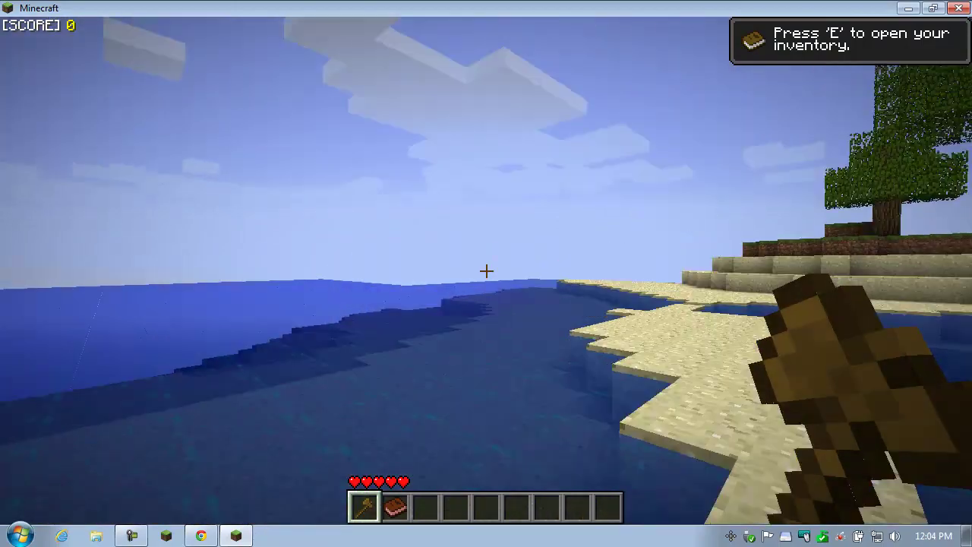
Step: Walk off the sand strip along the shoreline and up onto the grass terraces toward the horse
key("w")
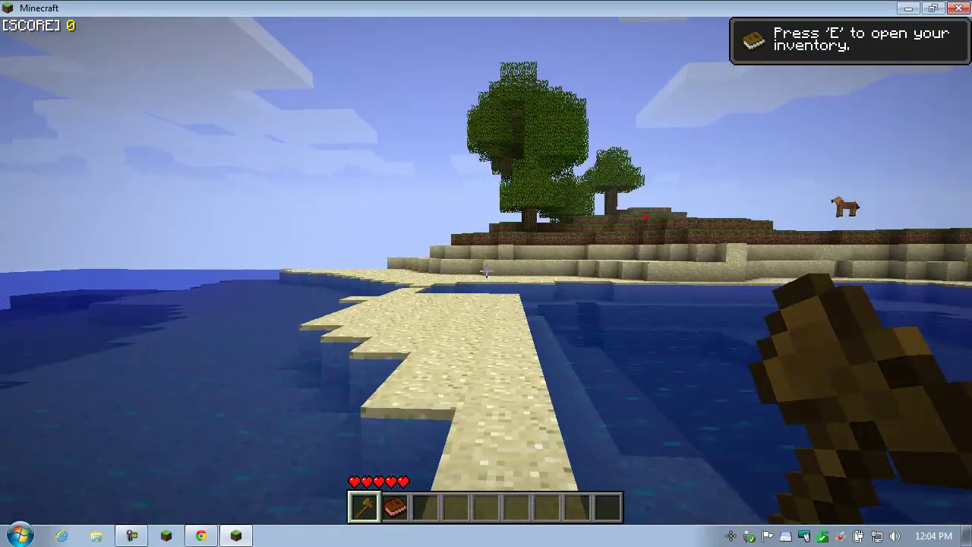
key("w")
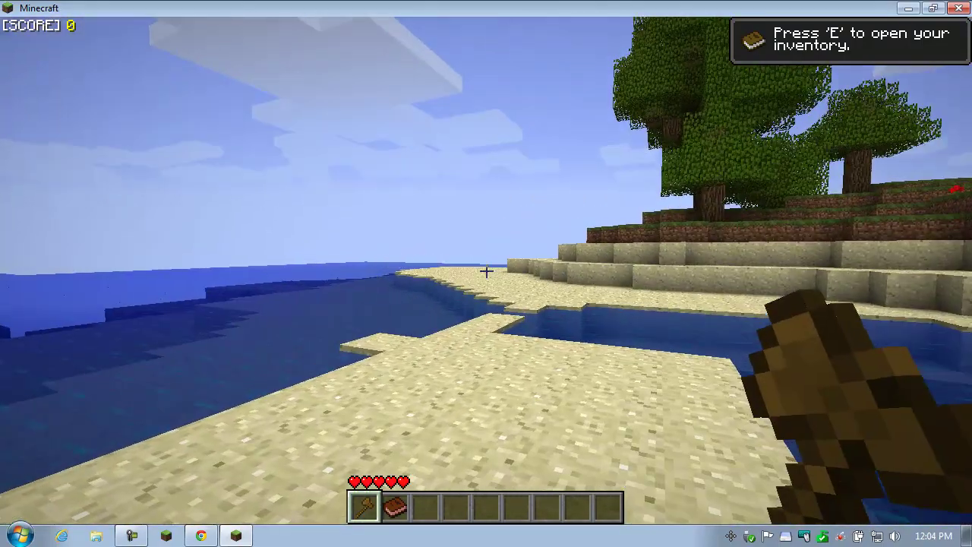
key("w")
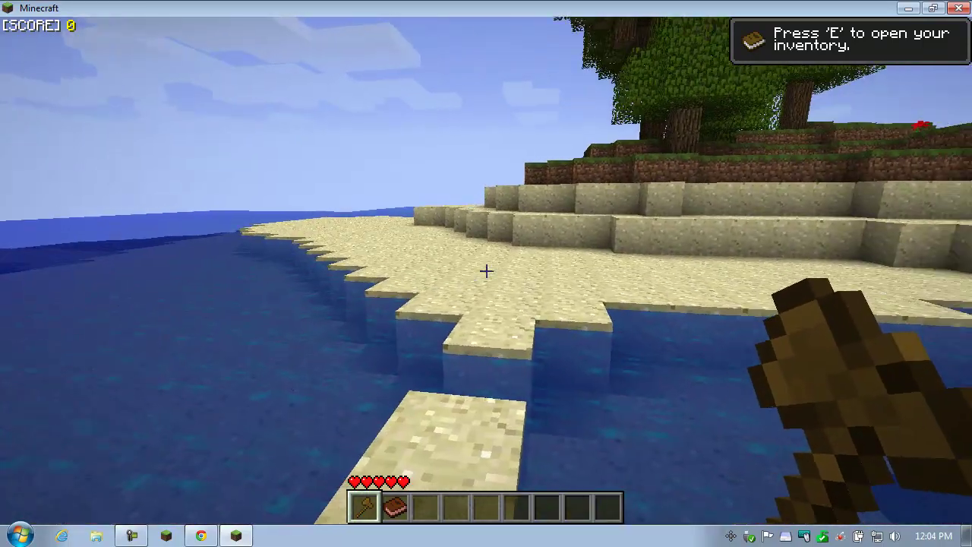
key("w")
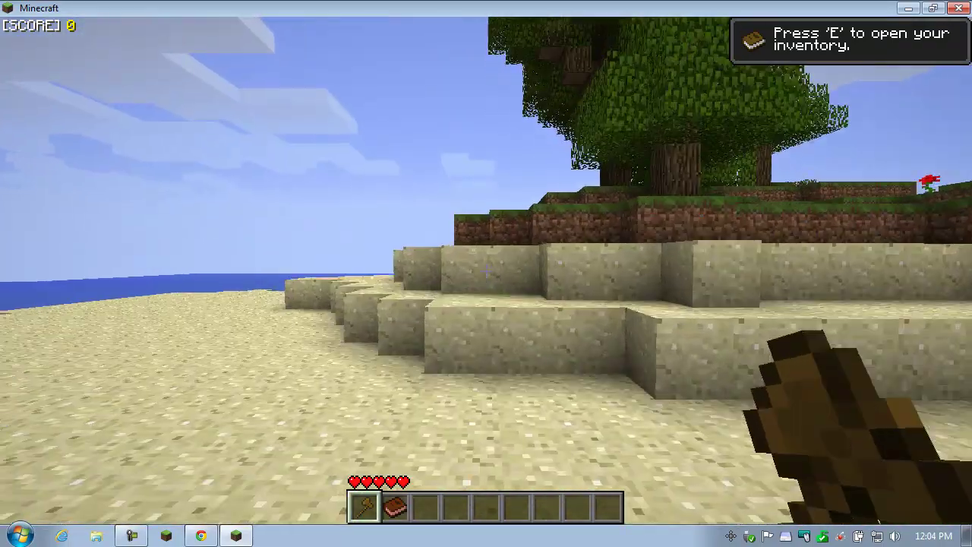
key("w")
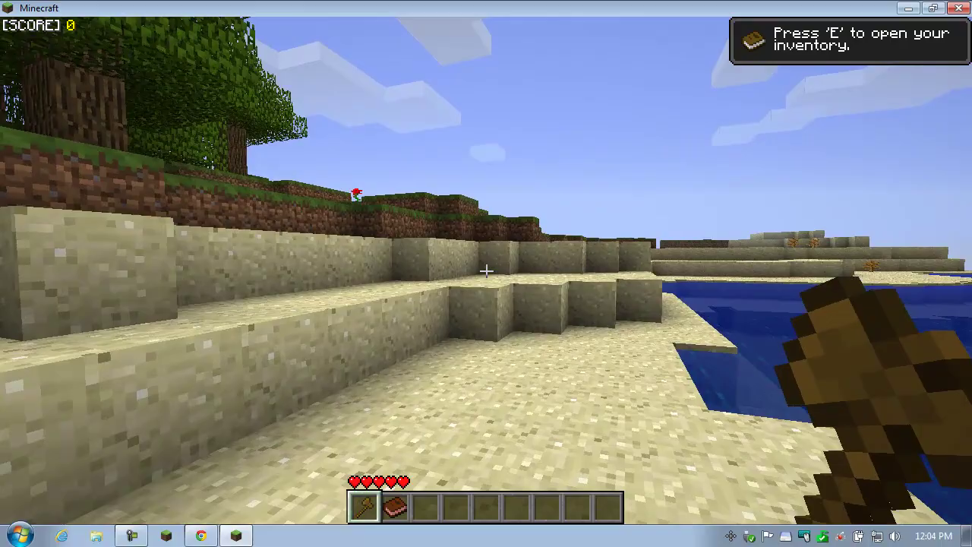
key("w")
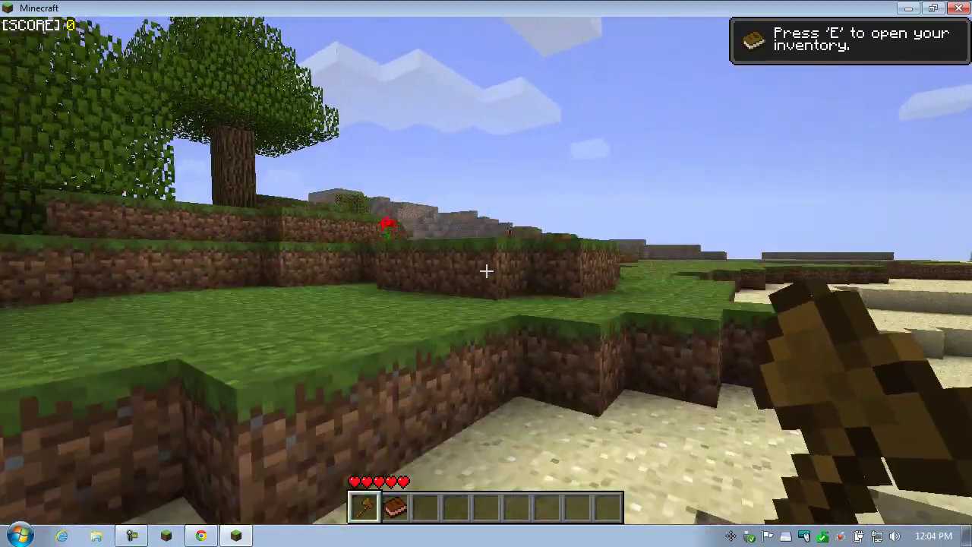
key("w")
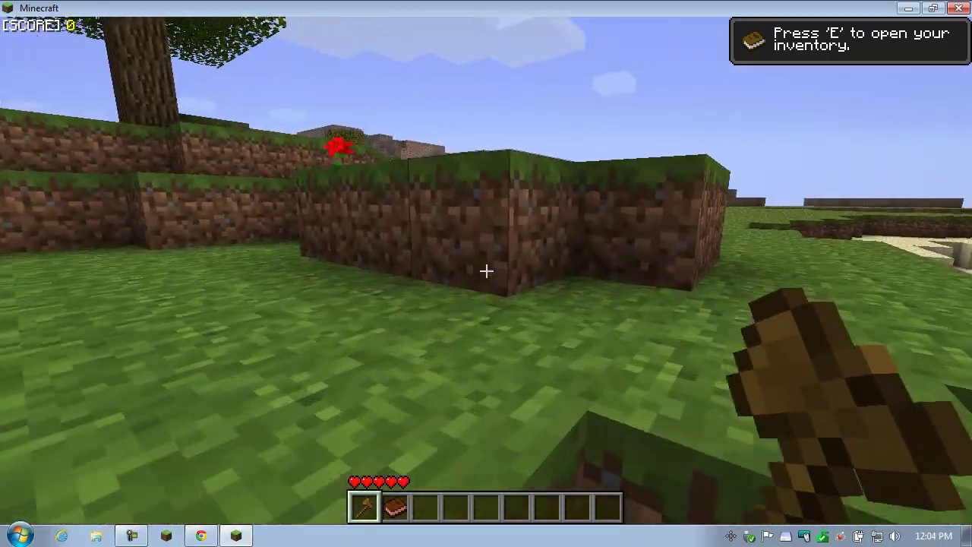
key("w")
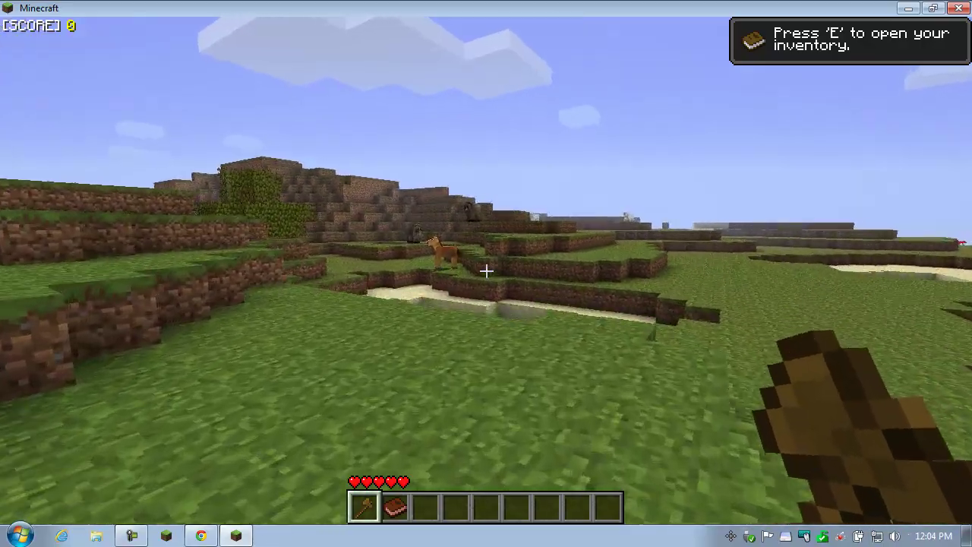
key("w")
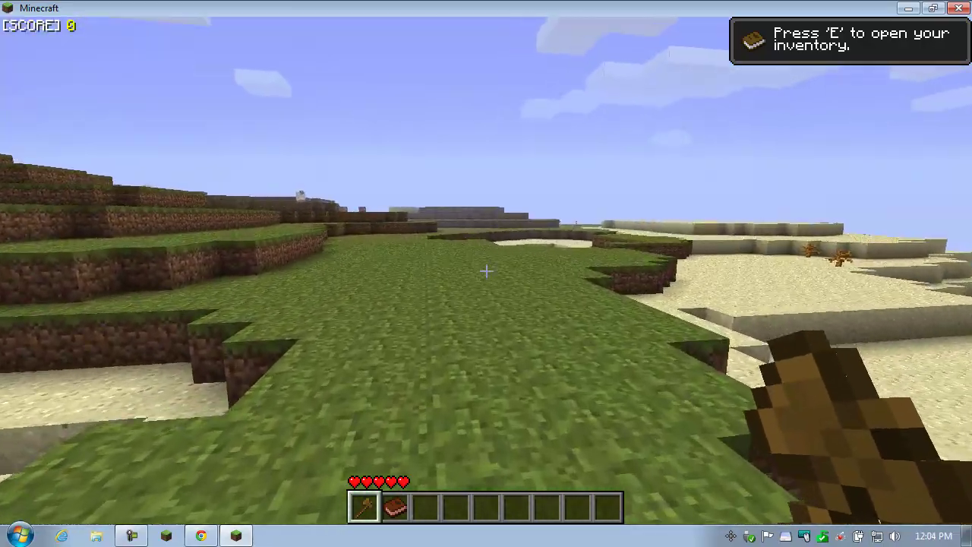
Step: Hold the book and browse its crafting recipes, then close the recipe display
key("2")
right_click(486, 270)
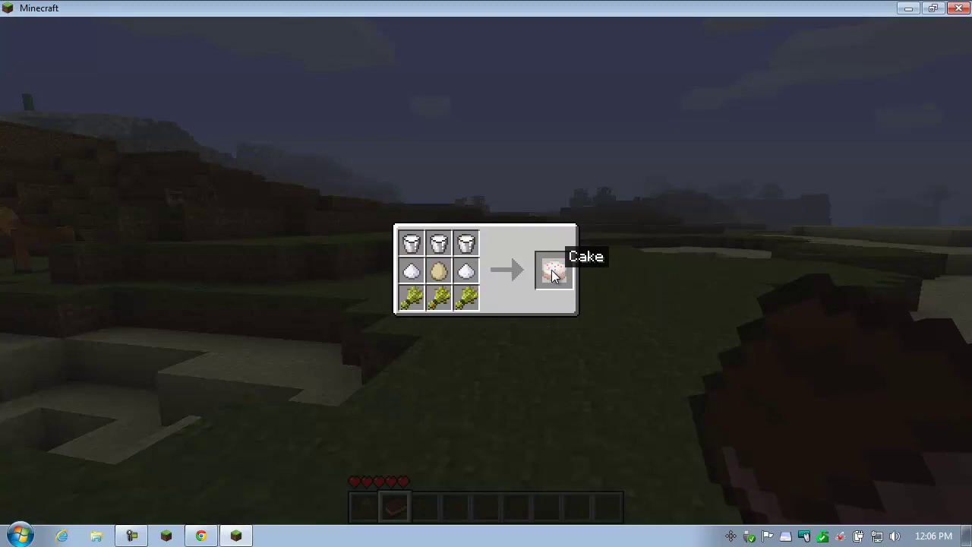
key("Escape")
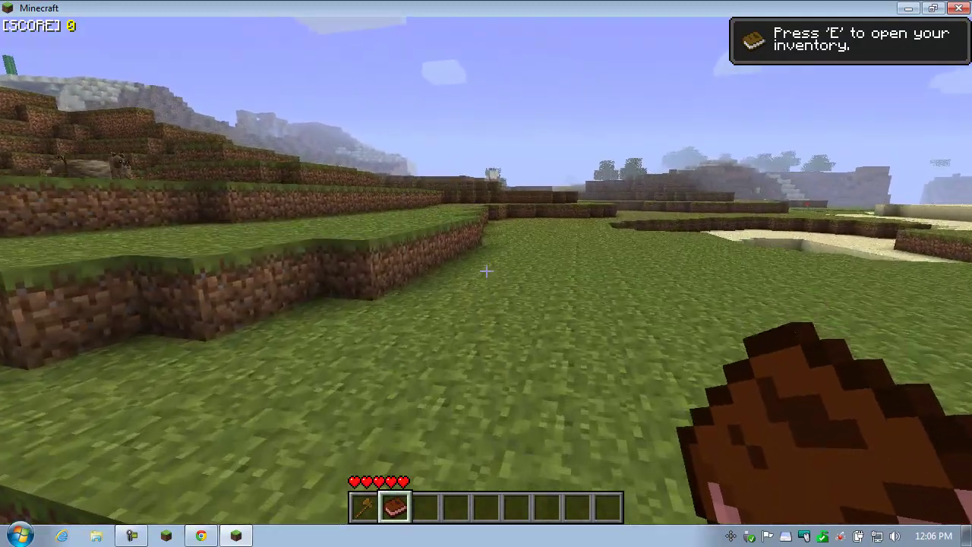
Step: With the wooden axe selected, walk across the grass and jump up two dirt ledges
key("1")
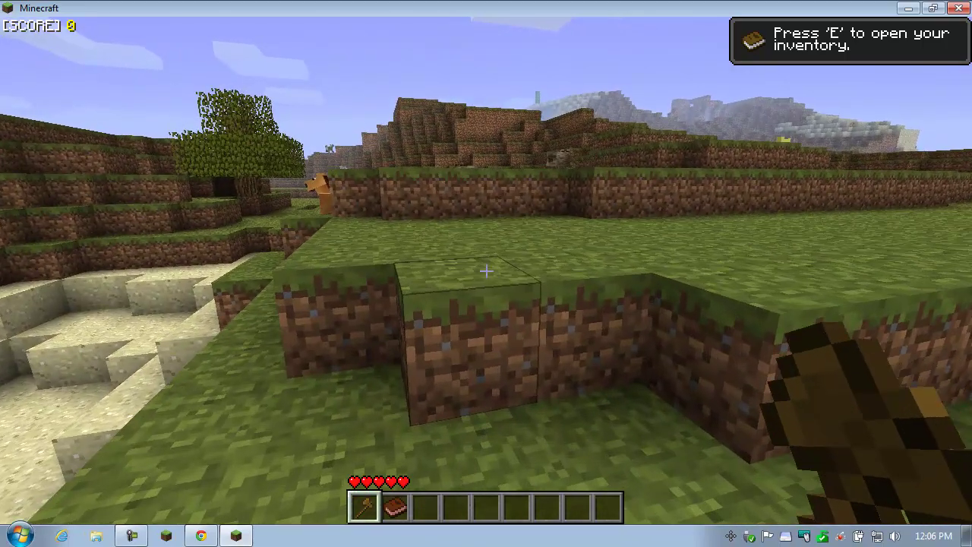
key("w")
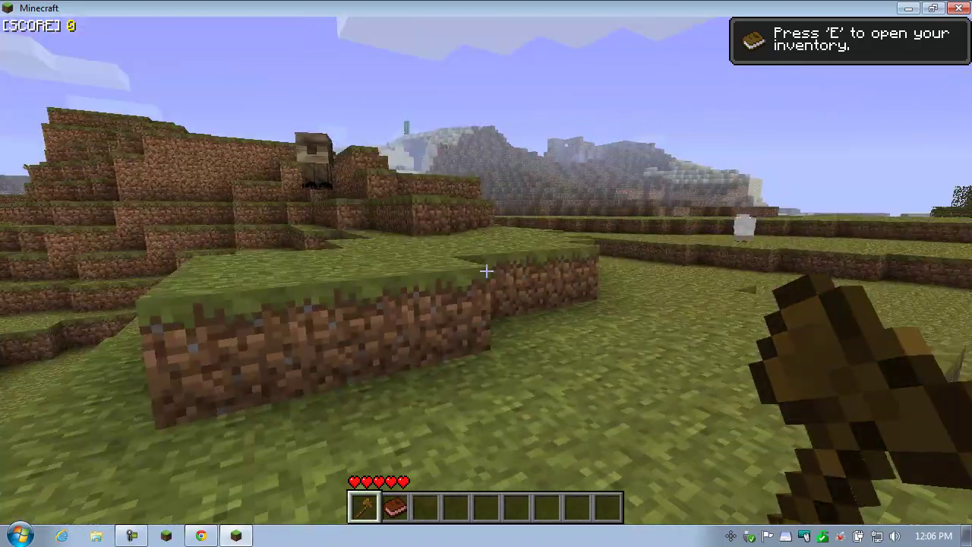
key("w")
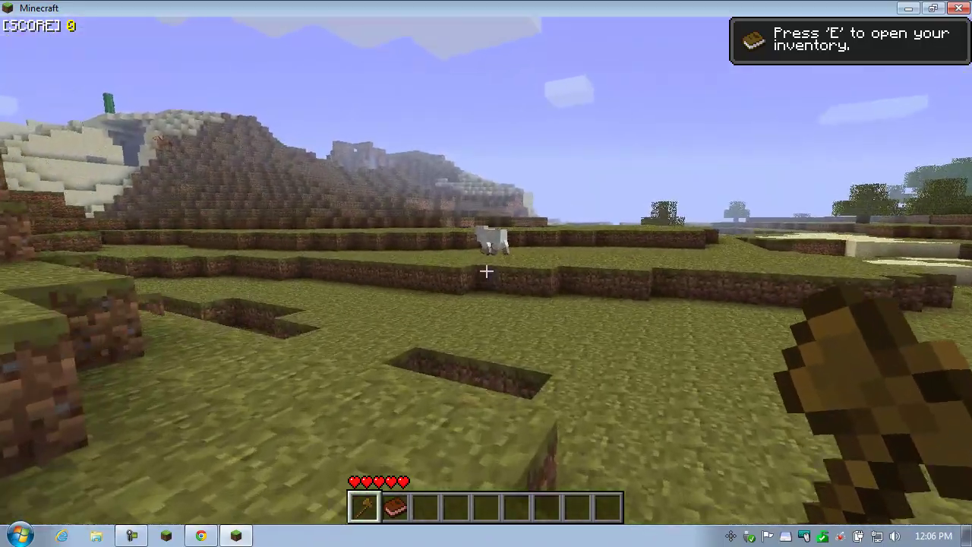
key("w")
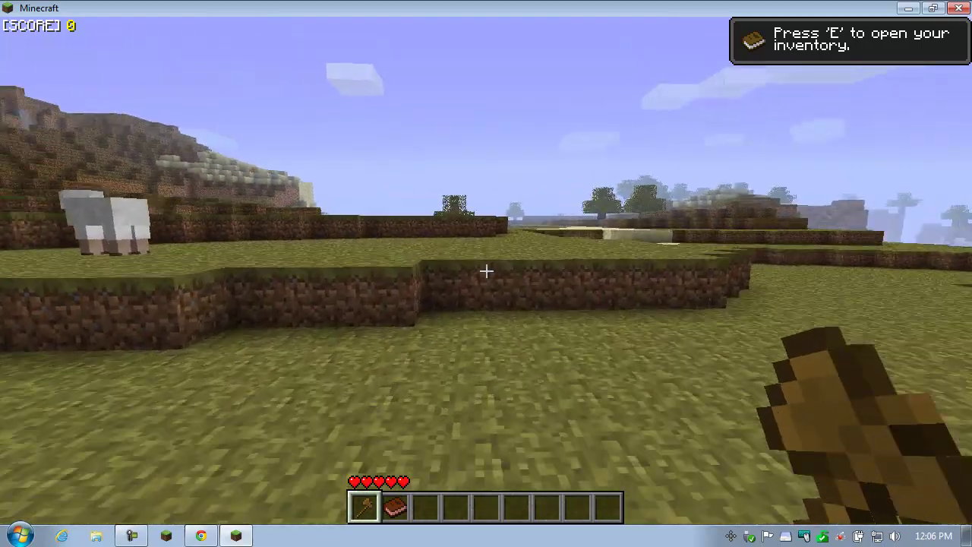
key("w")
key("space")
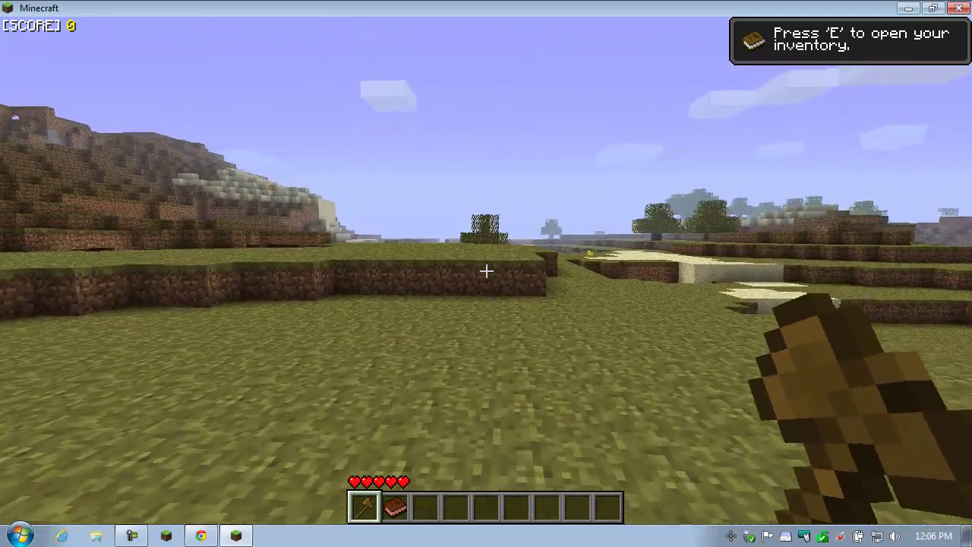
key("w")
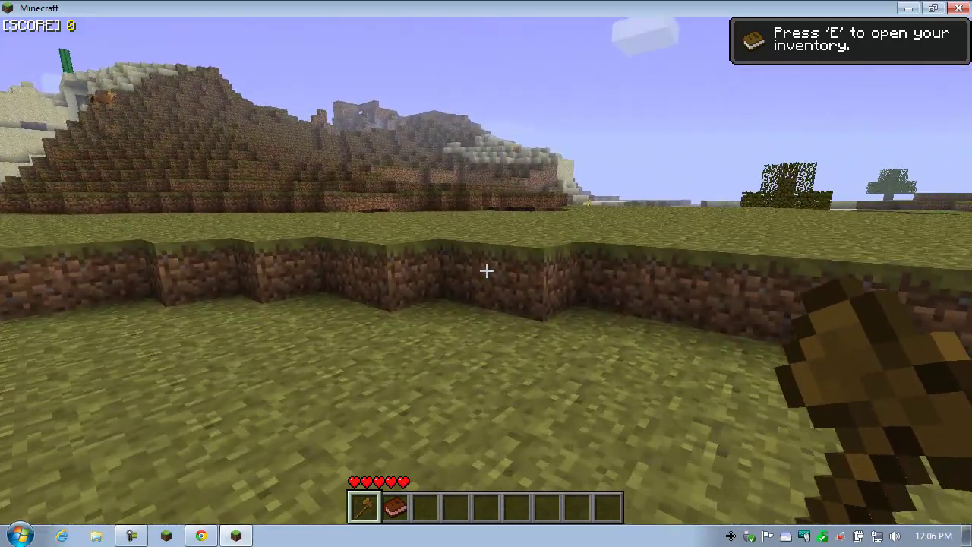
key("w")
key("space")
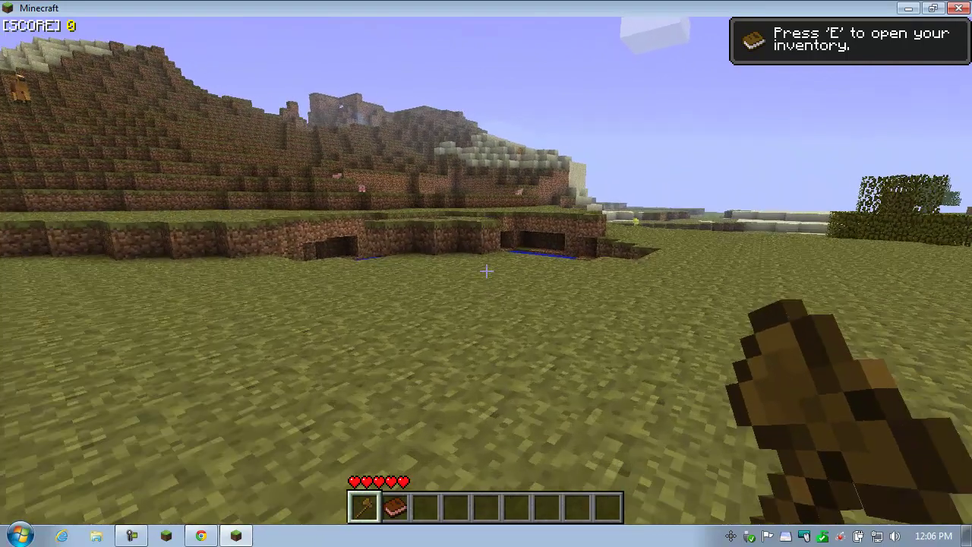
Step: Check the inventory, then walk along the dirt ledge and climb onto the grassy plateau
key("e")
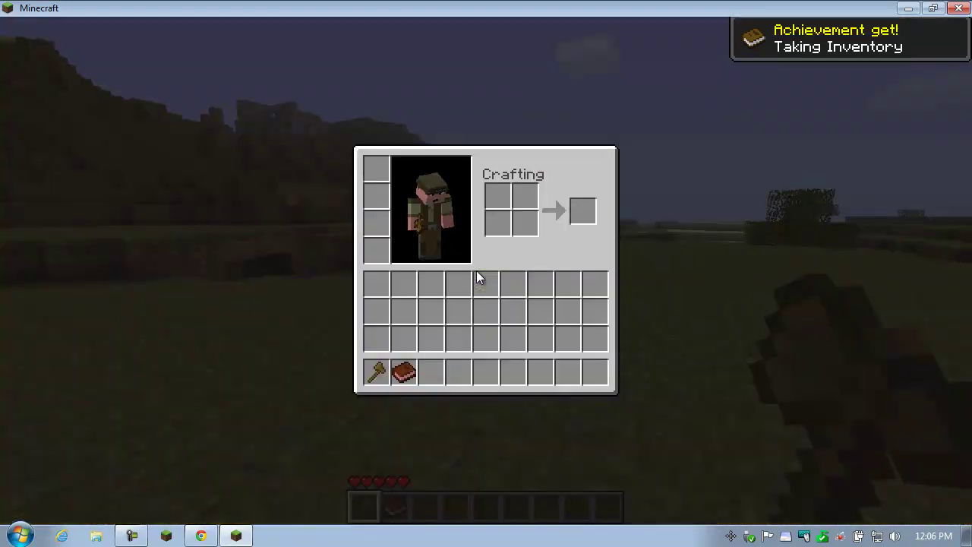
key("e")
key("w")
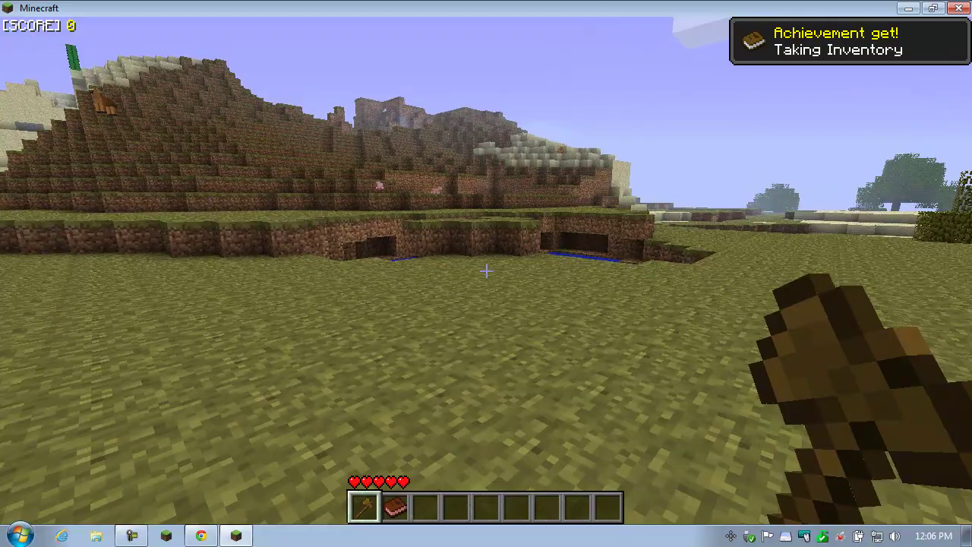
key("w")
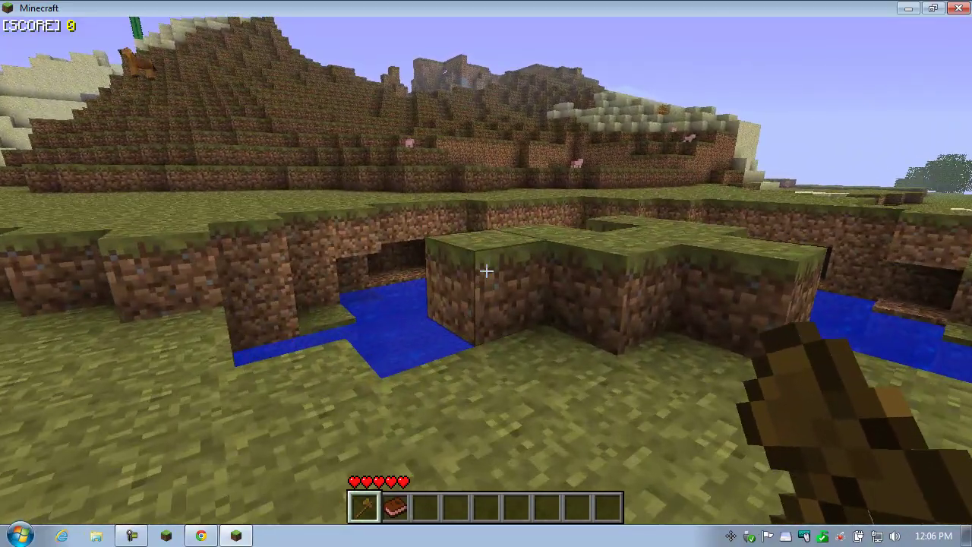
key("w")
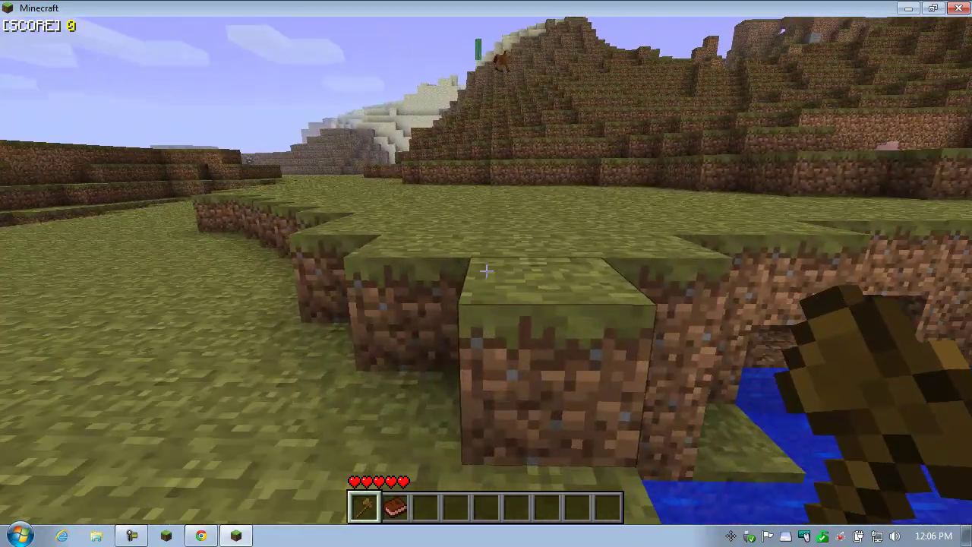
key("space")
Step: Walk across the grassland toward the hillside up to the pig and chick
key("w")
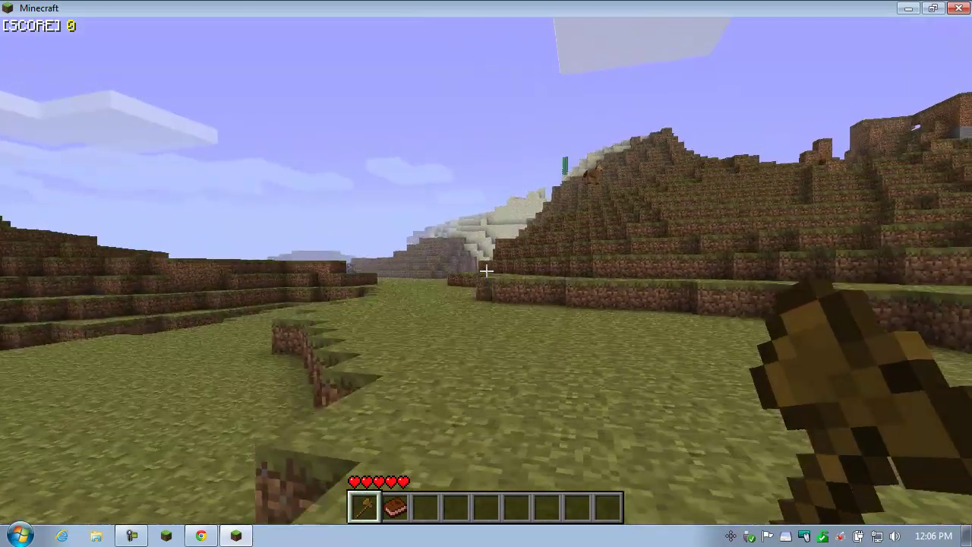
key("w")
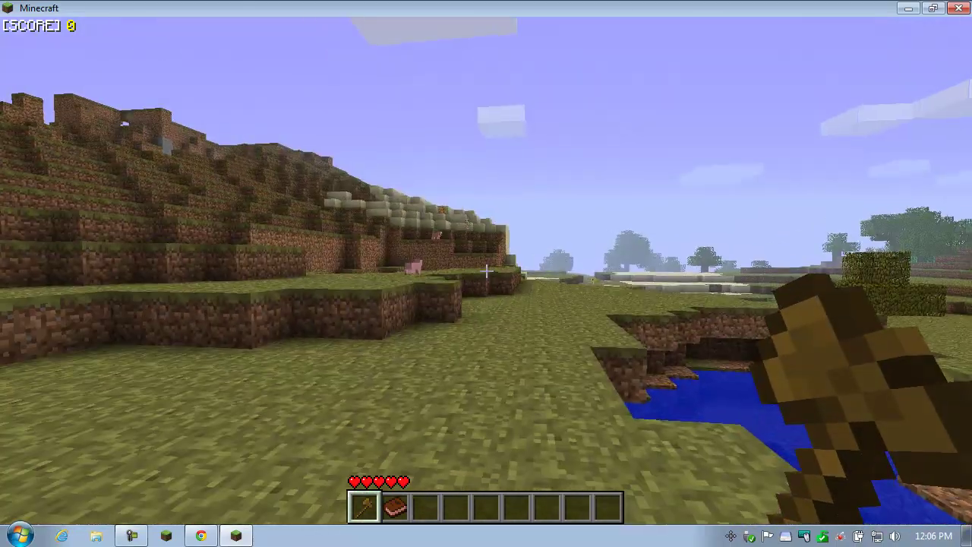
key("w")
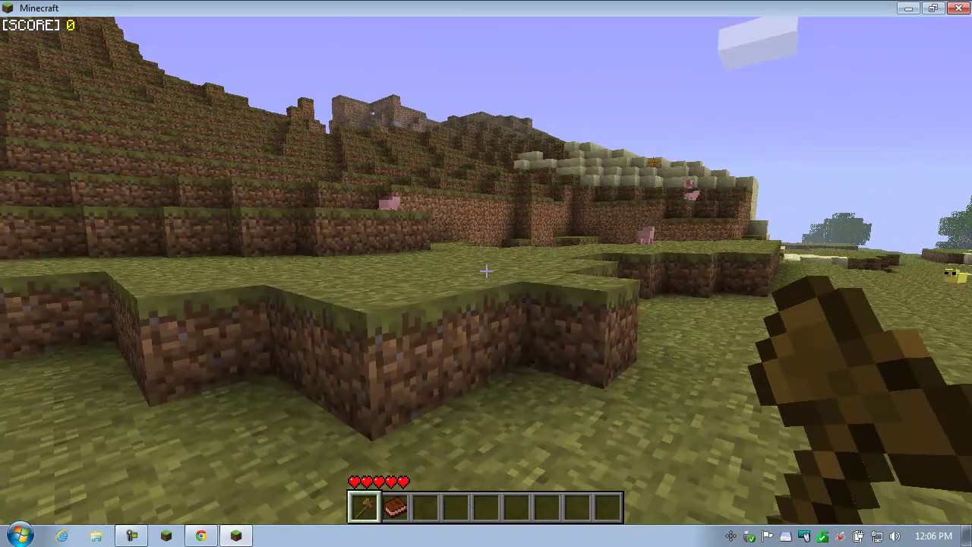
key("w")
key("w")
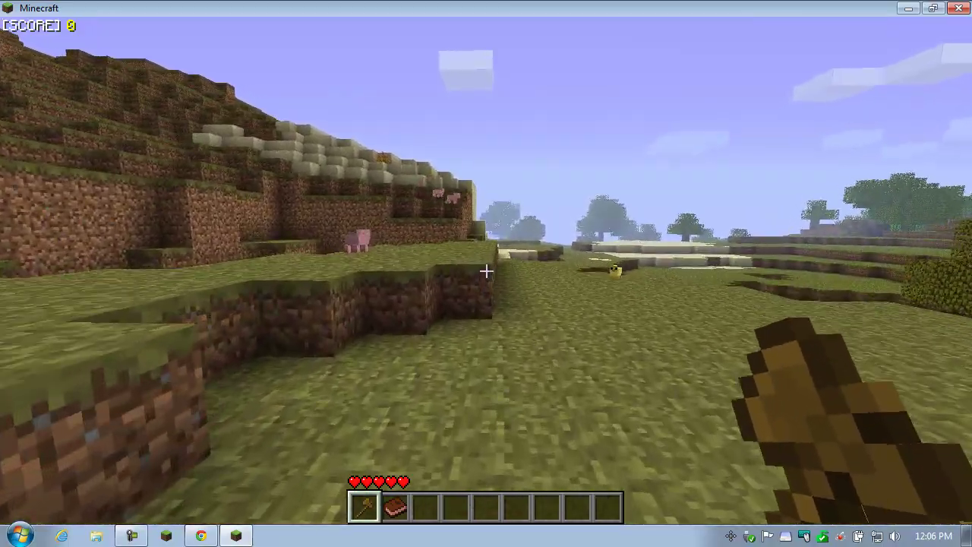
key("w")
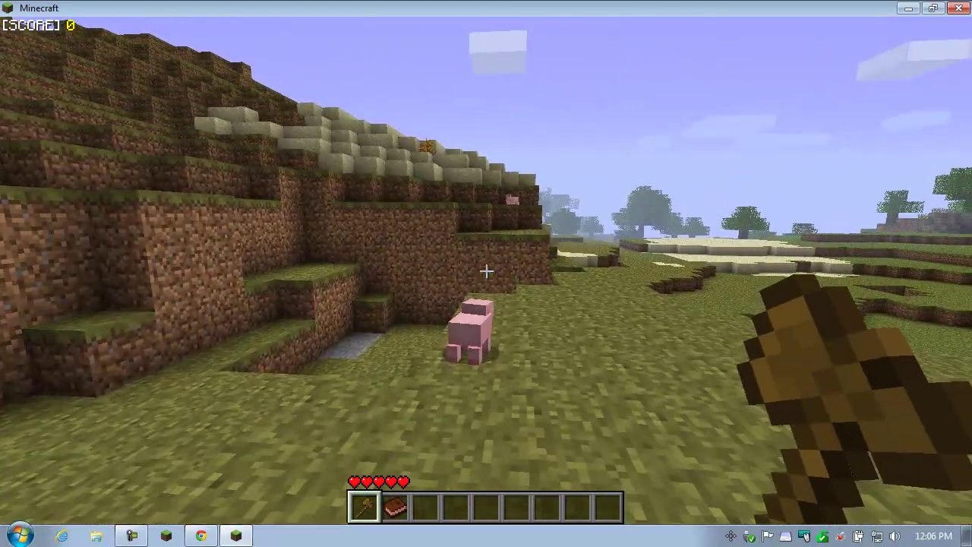
key("w")
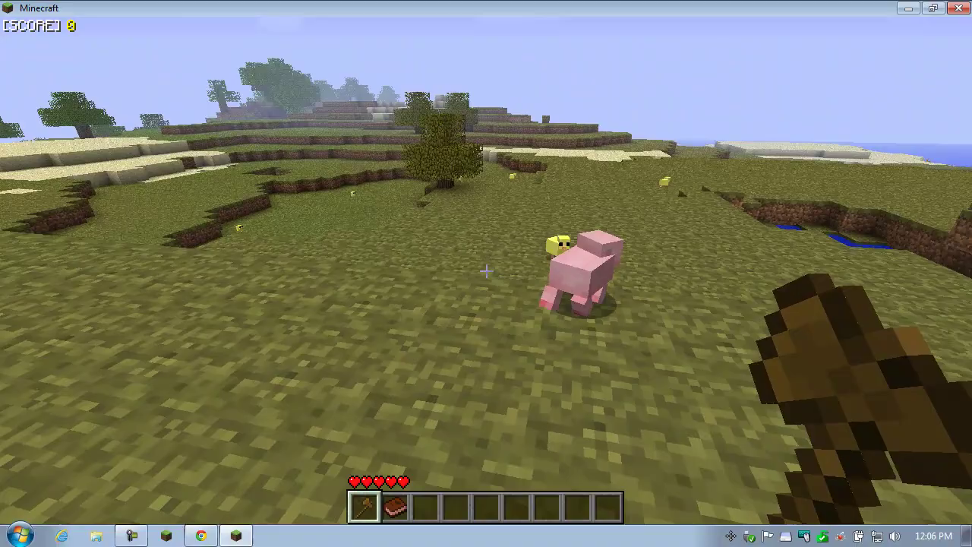
key("w")
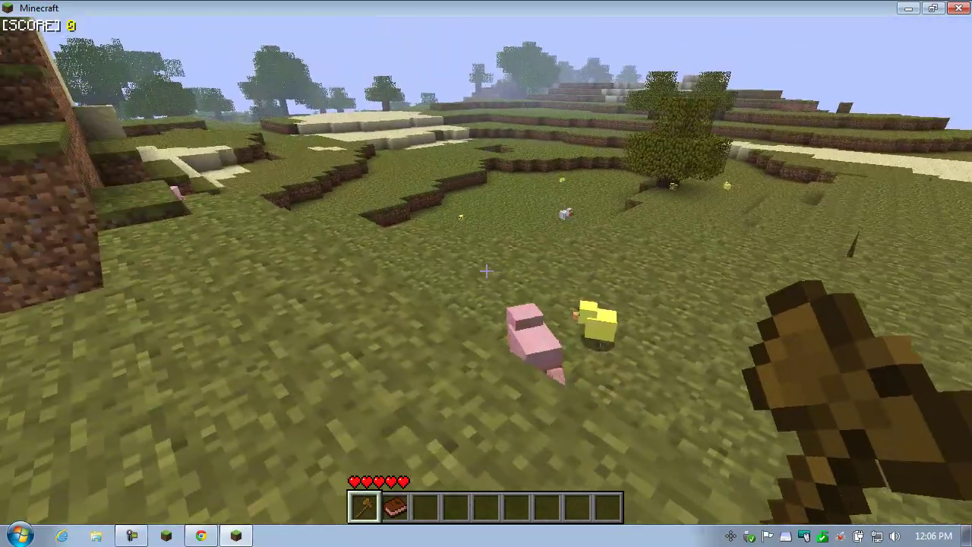
key("w")
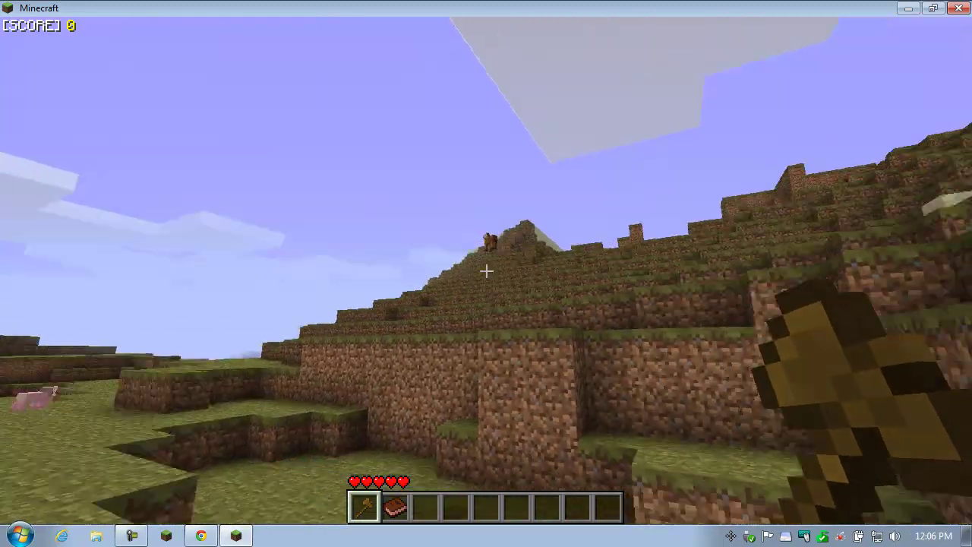
Step: Walk through the dirt pit and climb over the sandstone blocks onto the grassy slope
key("w")
key("w")
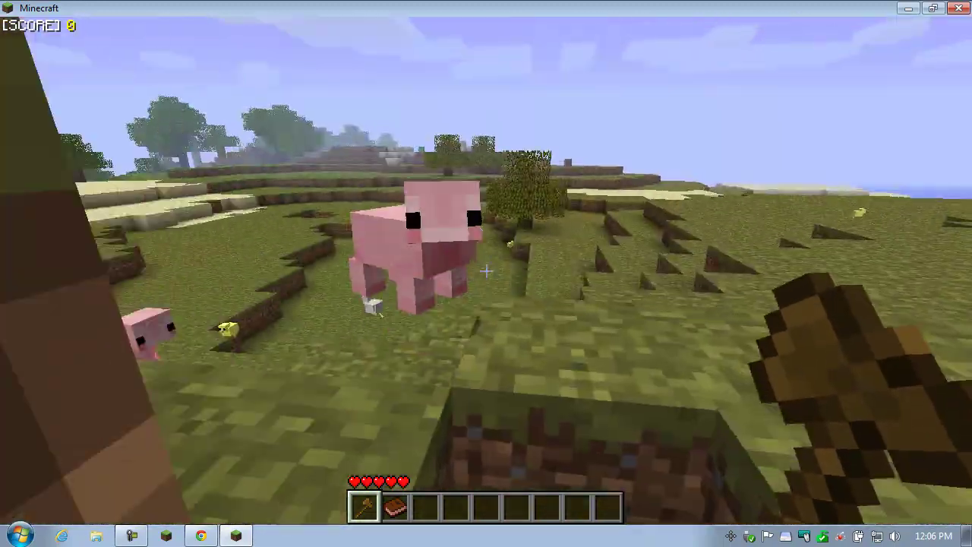
key("w")
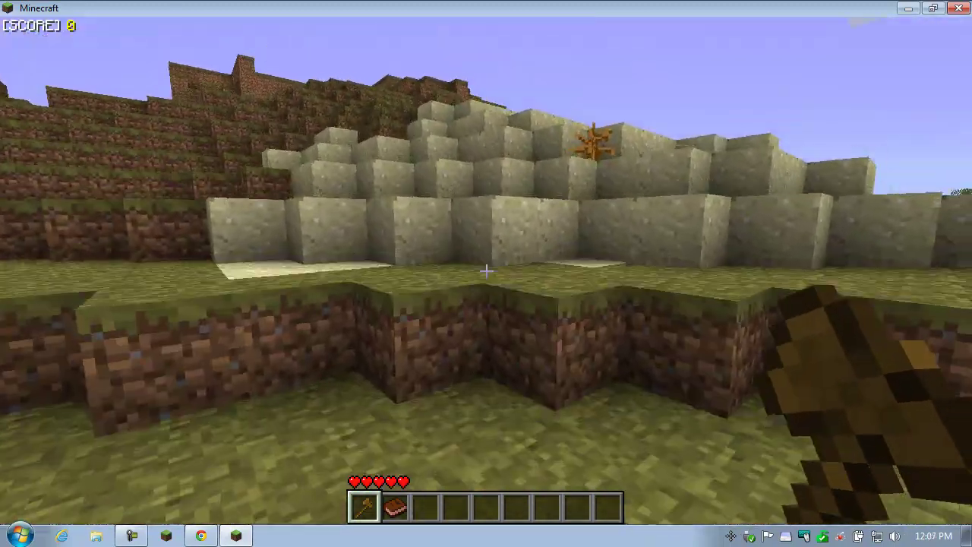
key("w")
key("space")
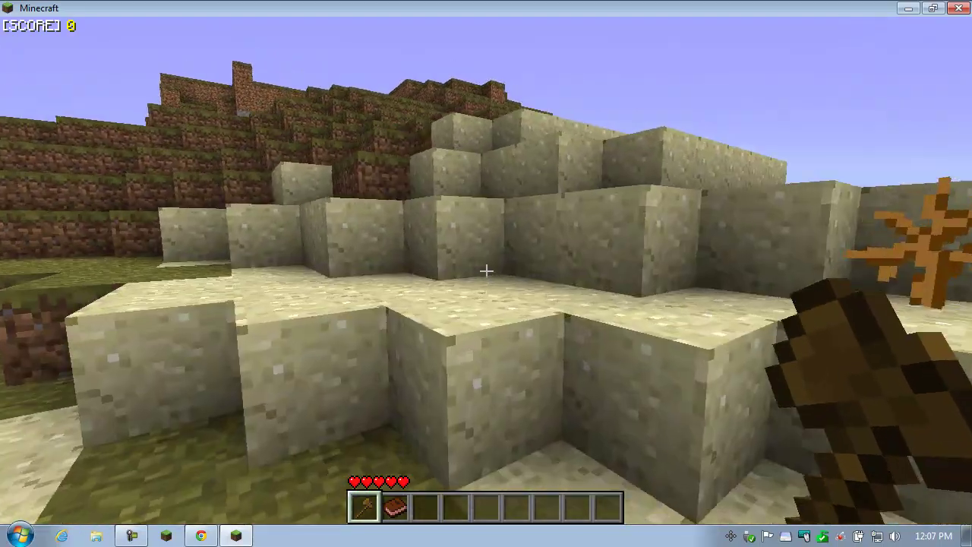
key("w")
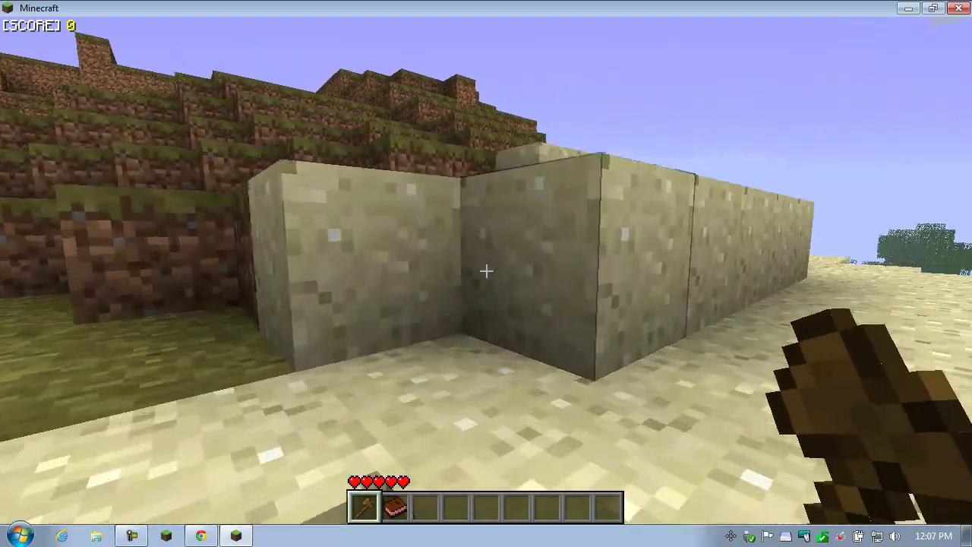
key("w")
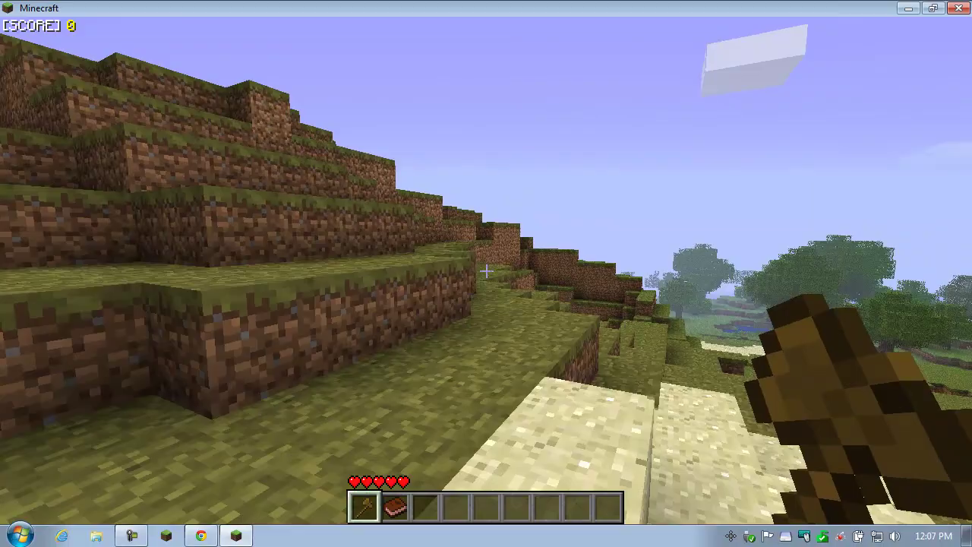
Step: Follow the hillside path down the slope onto the field beside the pond
key("w")
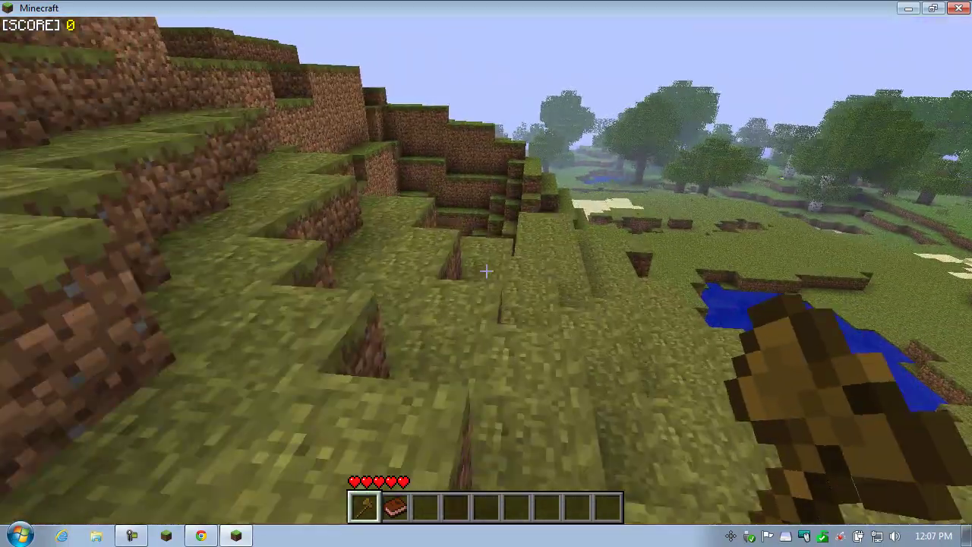
key("w")
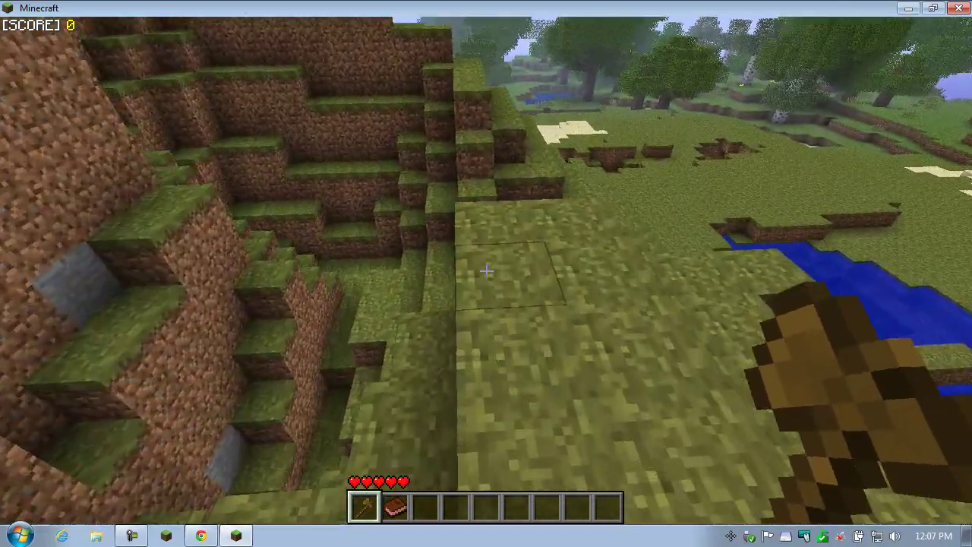
key("w")
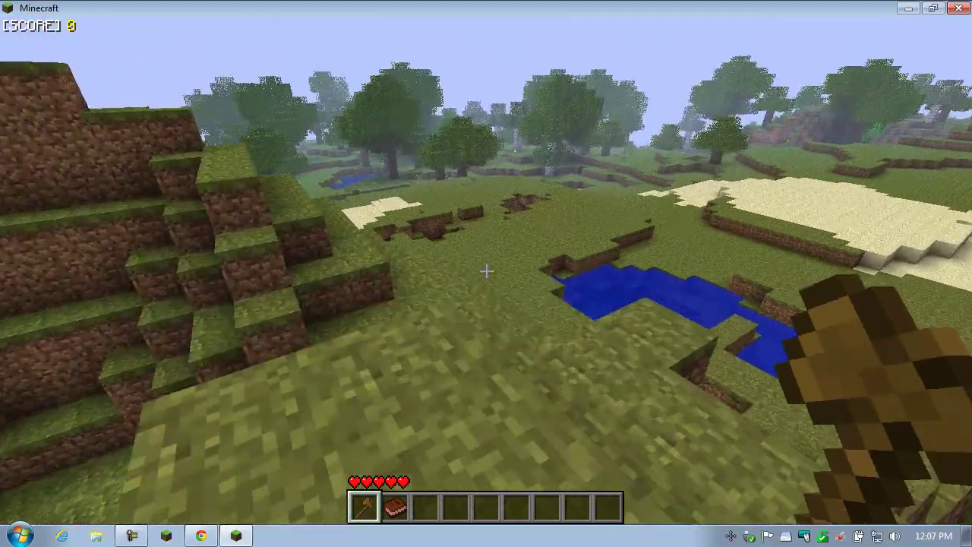
key("w")
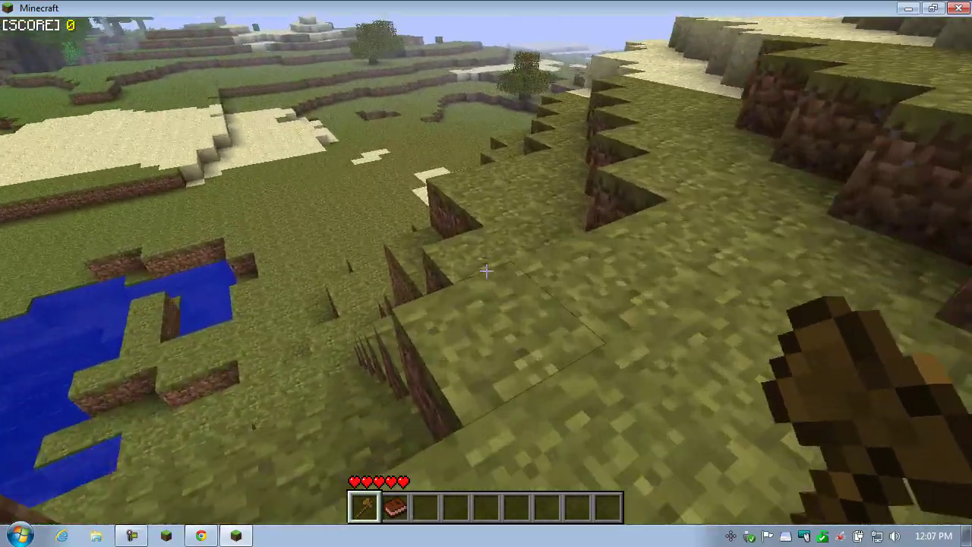
key("w")
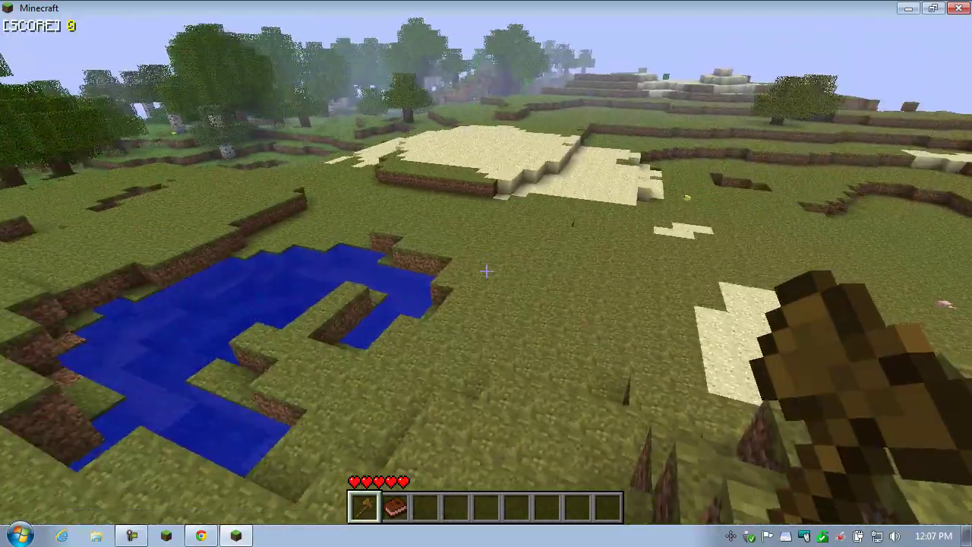
key("w")
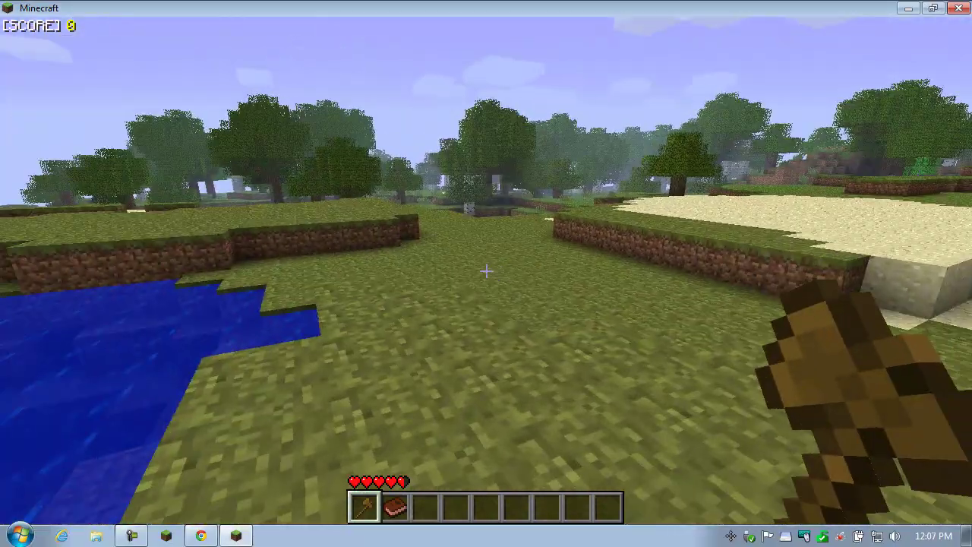
Step: Cross the field past the dirt ridges and walk onto the sand by the sandstone walls
key("w")
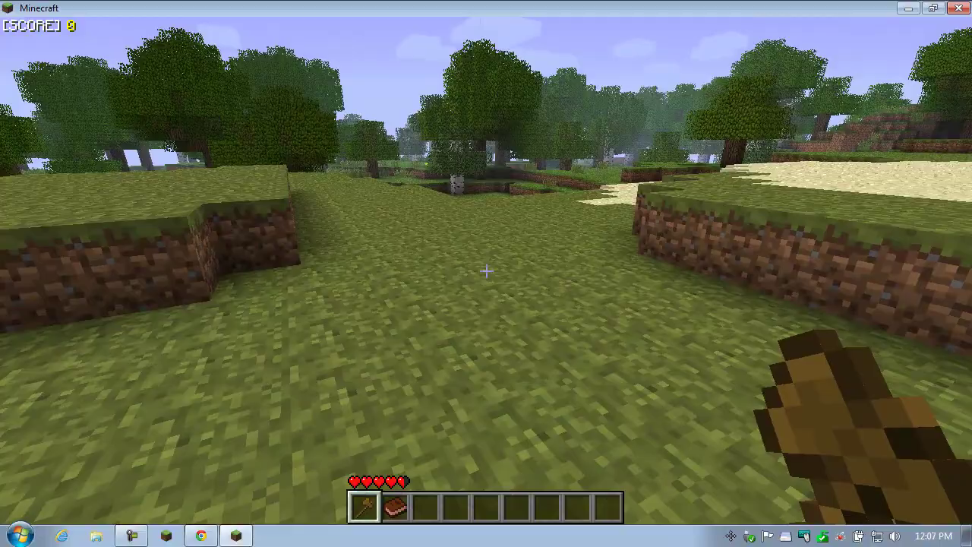
key("w")
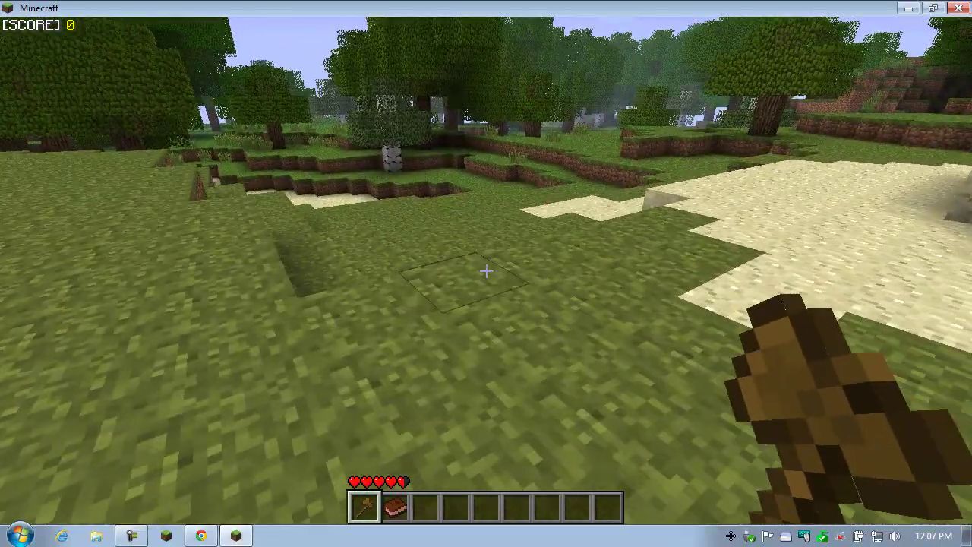
key("w")
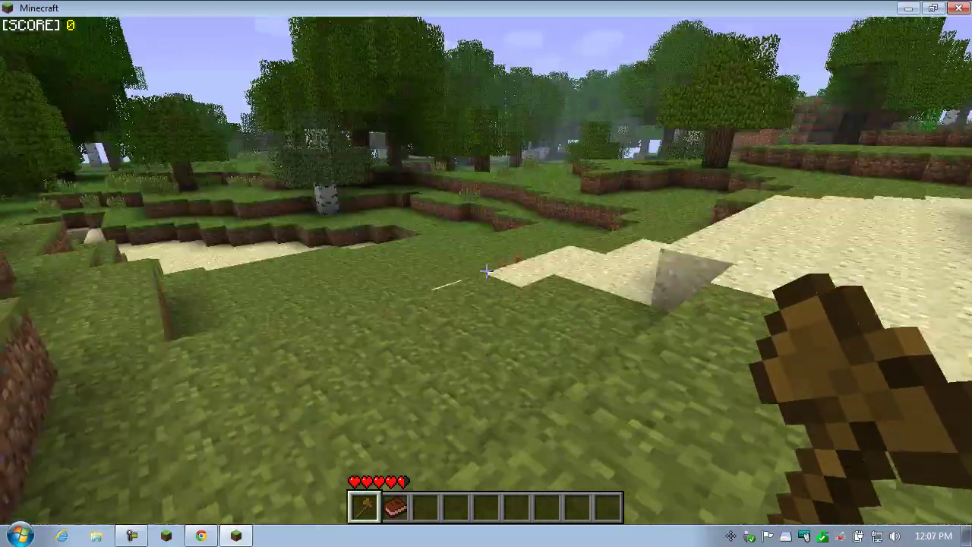
key("w")
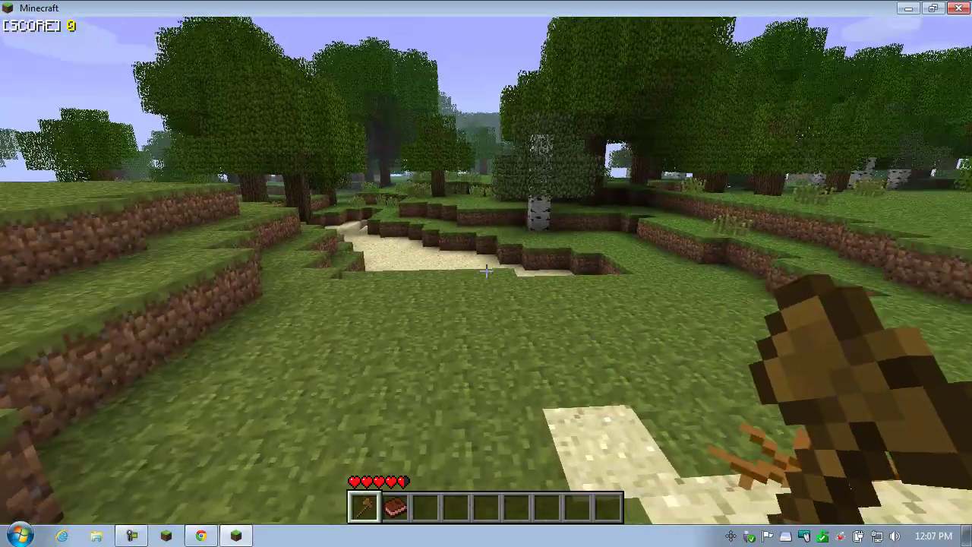
key("w")
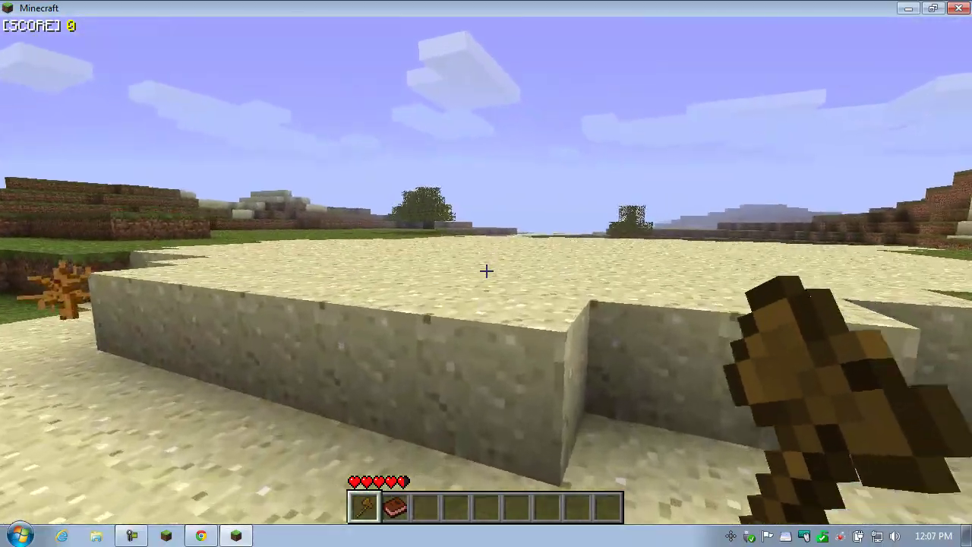
key("w")
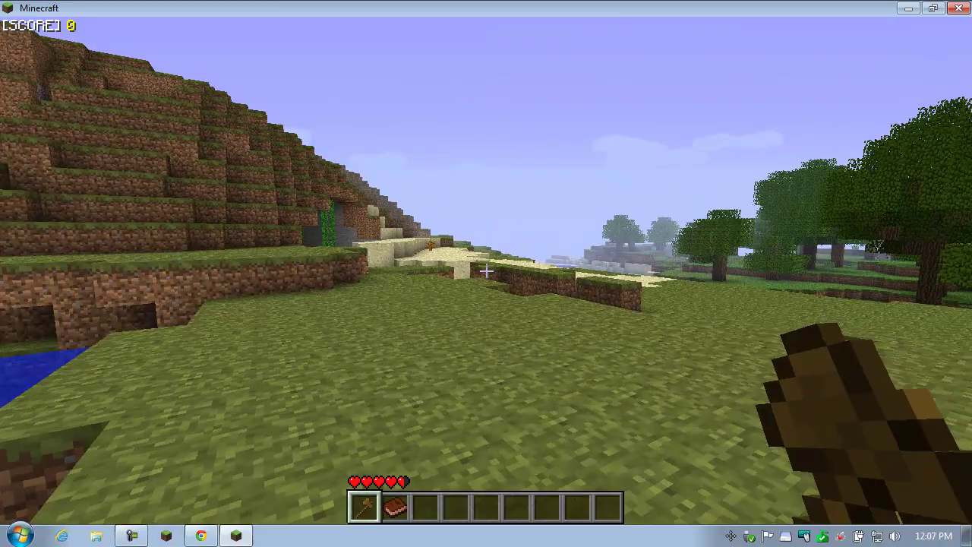
Step: Walk into the hillside cave mouth and strike the vine-covered stone wall twice with the hoe
key("w")
key("w")
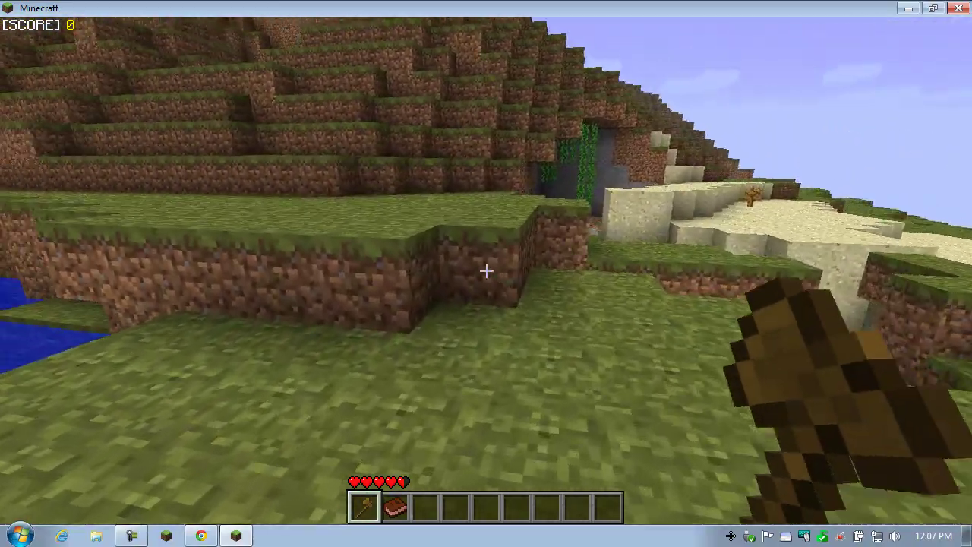
key("w")
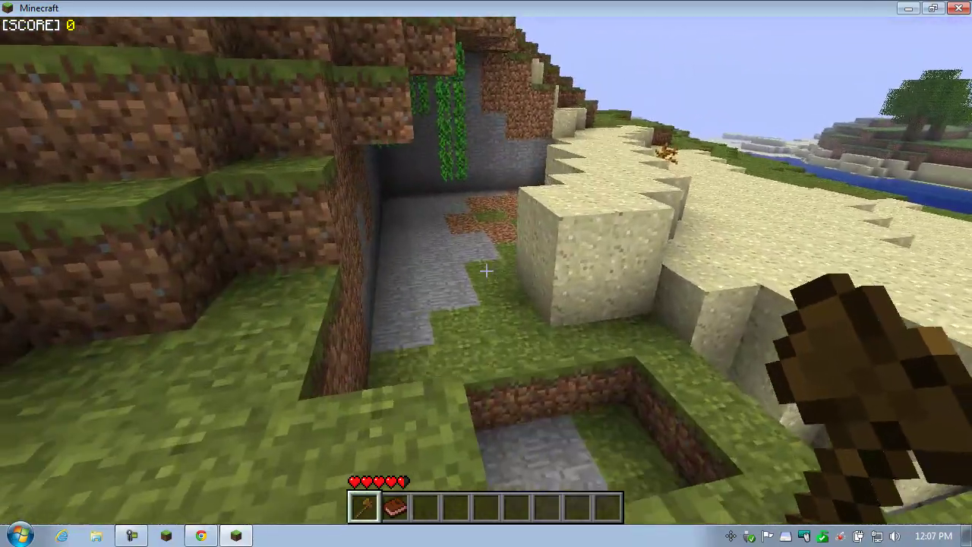
key("w")
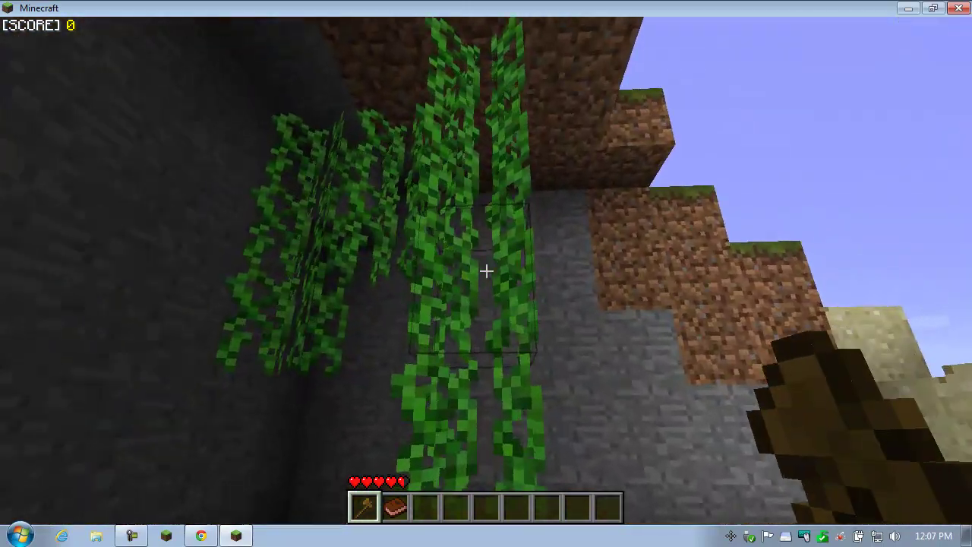
left_click(487, 271)
left_click(487, 271)
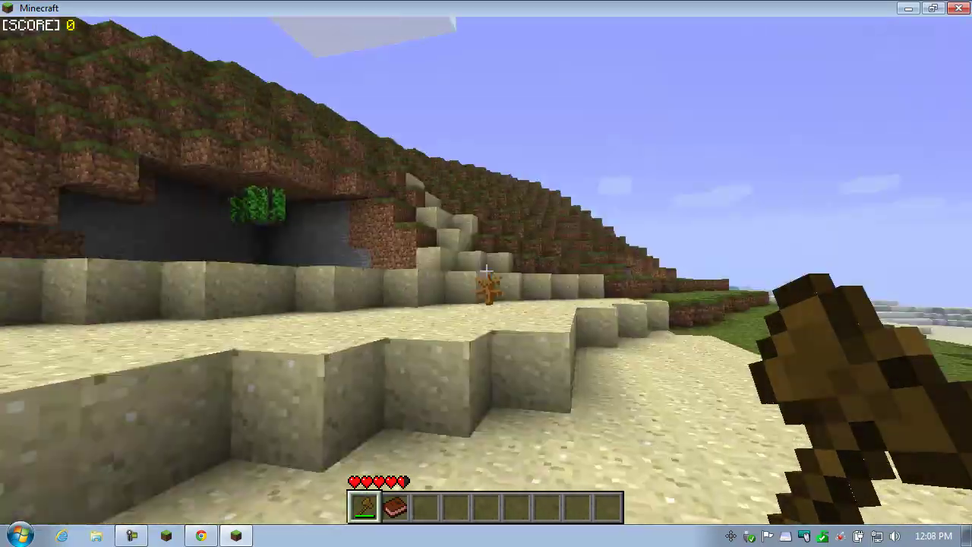
Step: Walk from the sand over the grassy terraces onto flat grass beside the pond
key("w")
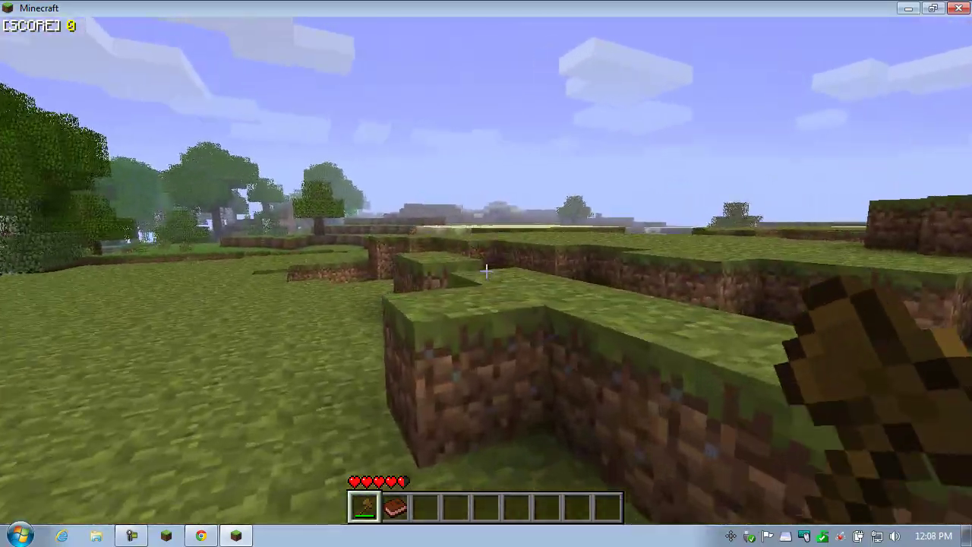
key("w")
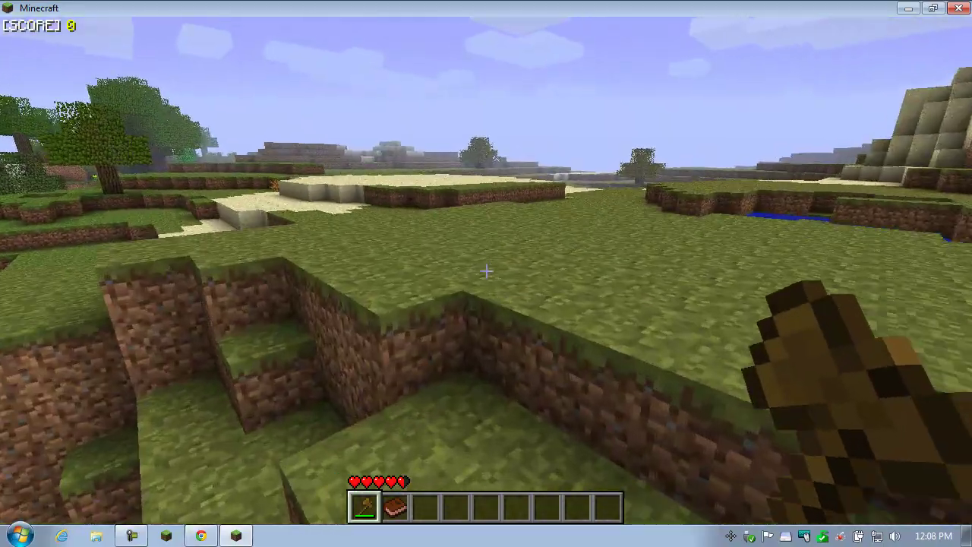
key("w")
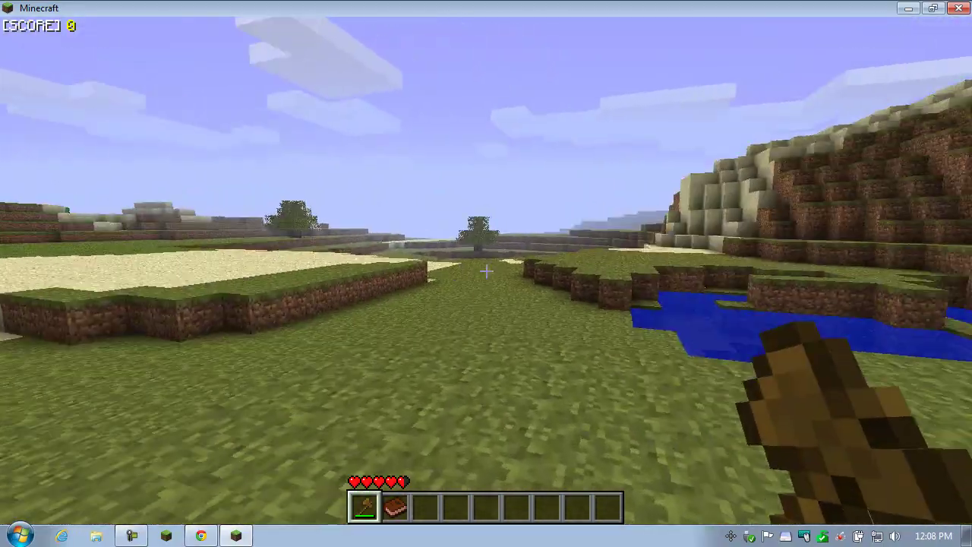